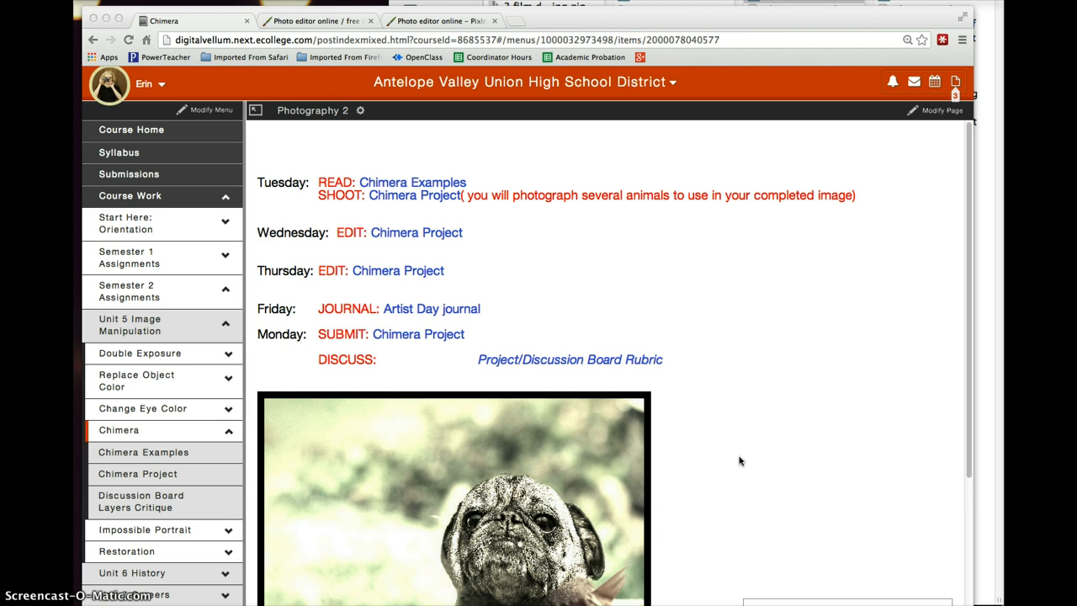
# - Review the Chimera unit's weekly schedule and the sample pug-headed bird image below it
pyautogui.scroll(-1, 740, 460)
pyautogui.scroll(1, 739, 460)
pyautogui.scroll(-1, 740, 460)
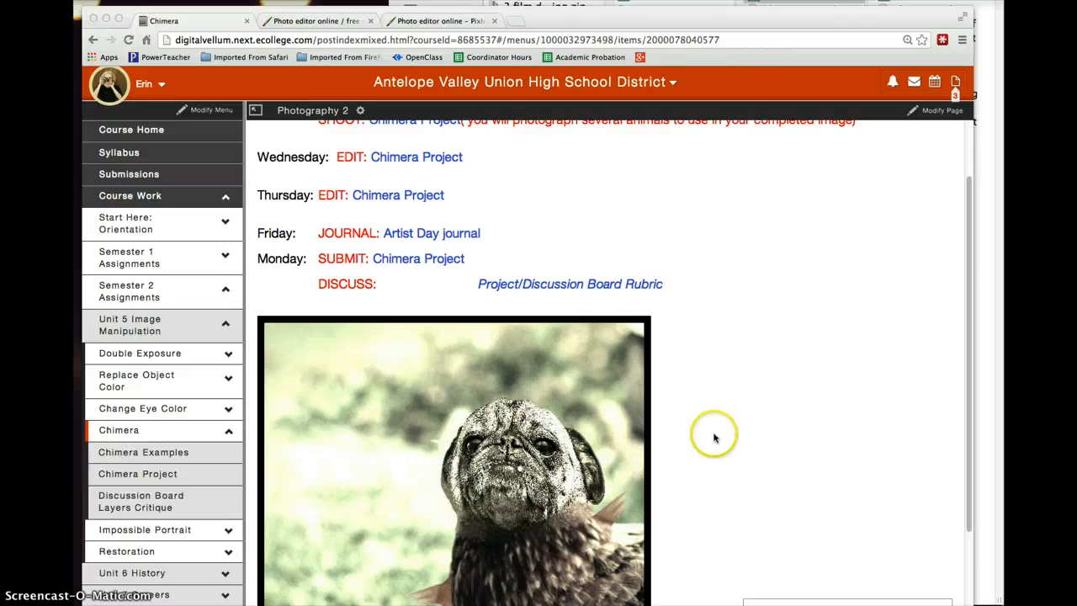
pyautogui.scroll(-2, 579, 475)
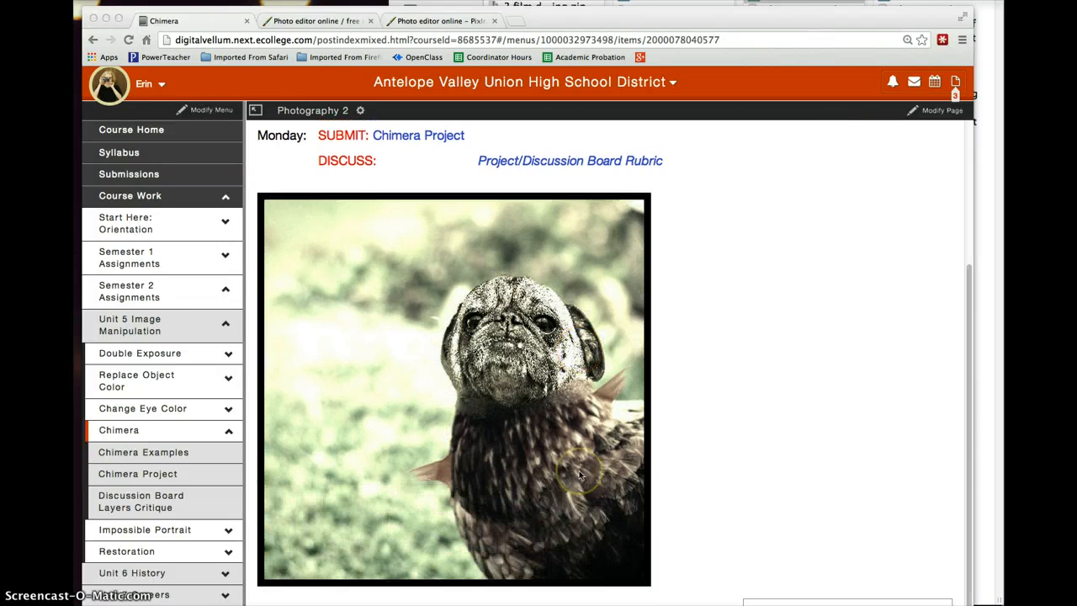
pyautogui.scroll(2, 579, 475)
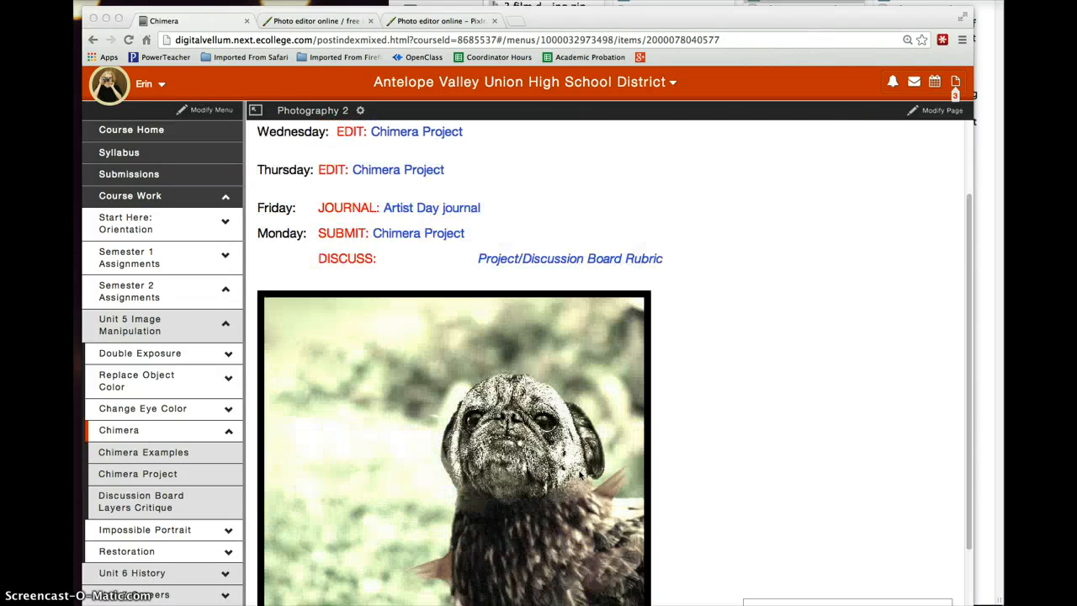
pyautogui.scroll(2, 579, 473)
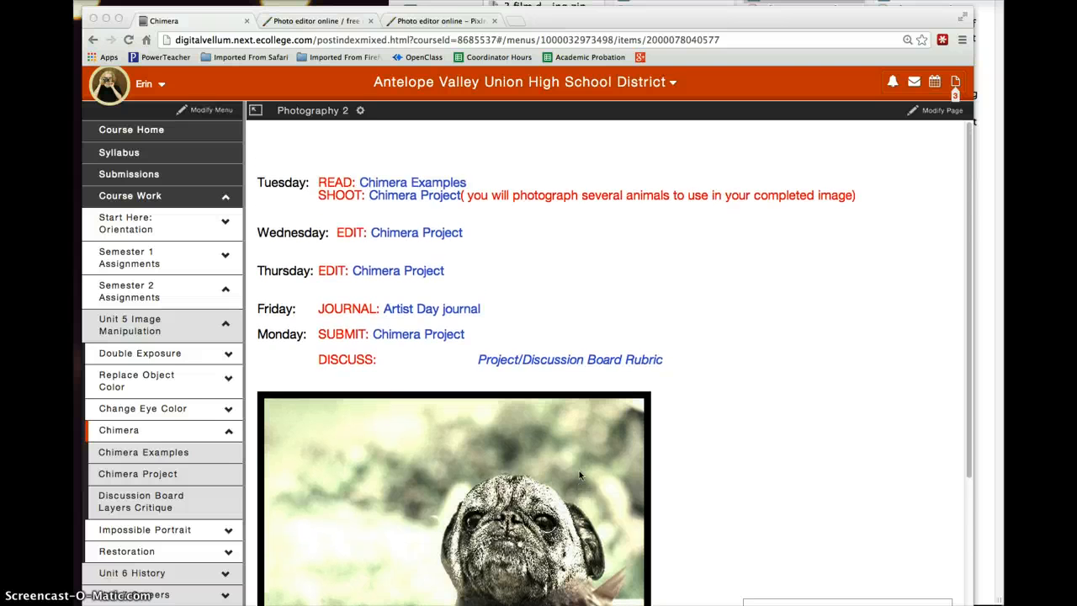
# - Open the Chimera Project page and read through the assignment slides, student examples and Pixlr.com directions
pyautogui.click(427, 236)
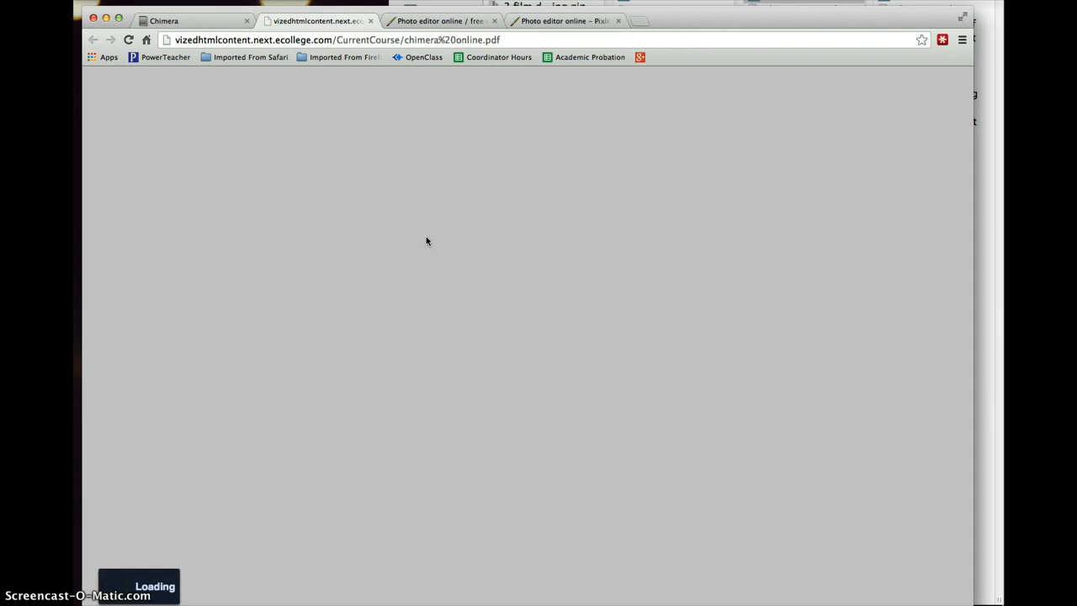
pyautogui.click(207, 22)
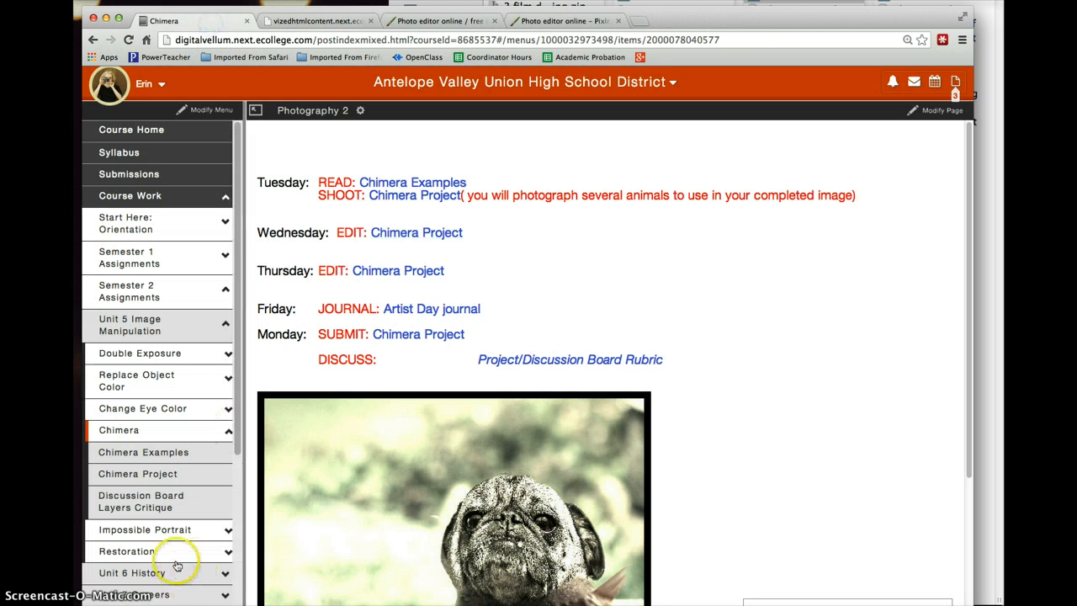
pyautogui.click(160, 475)
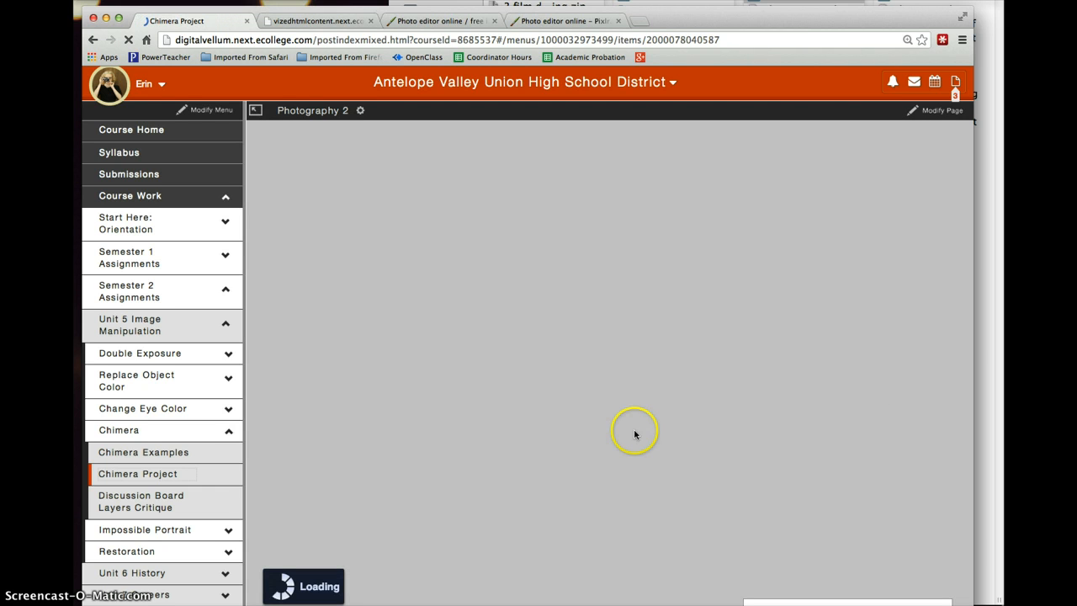
pyautogui.scroll(-5, 635, 434)
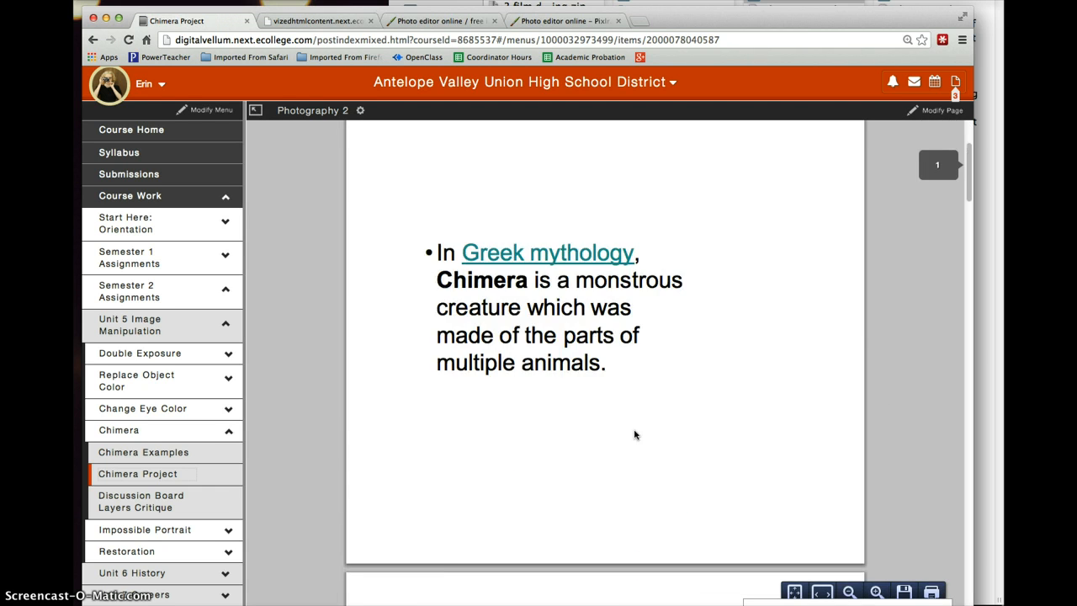
pyautogui.scroll(-10, 635, 433)
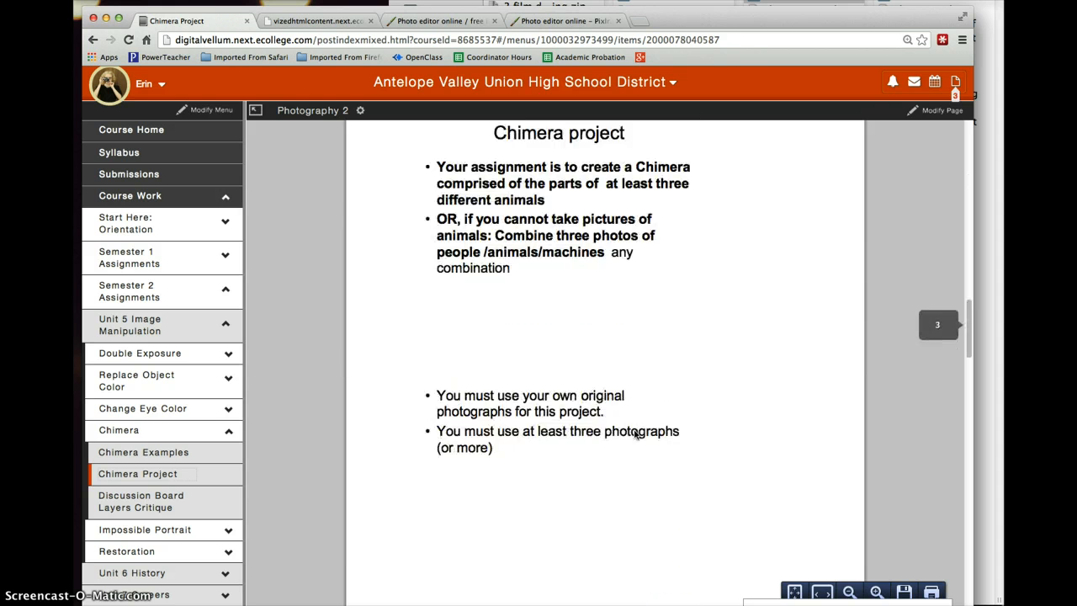
pyautogui.scroll(-5, 635, 434)
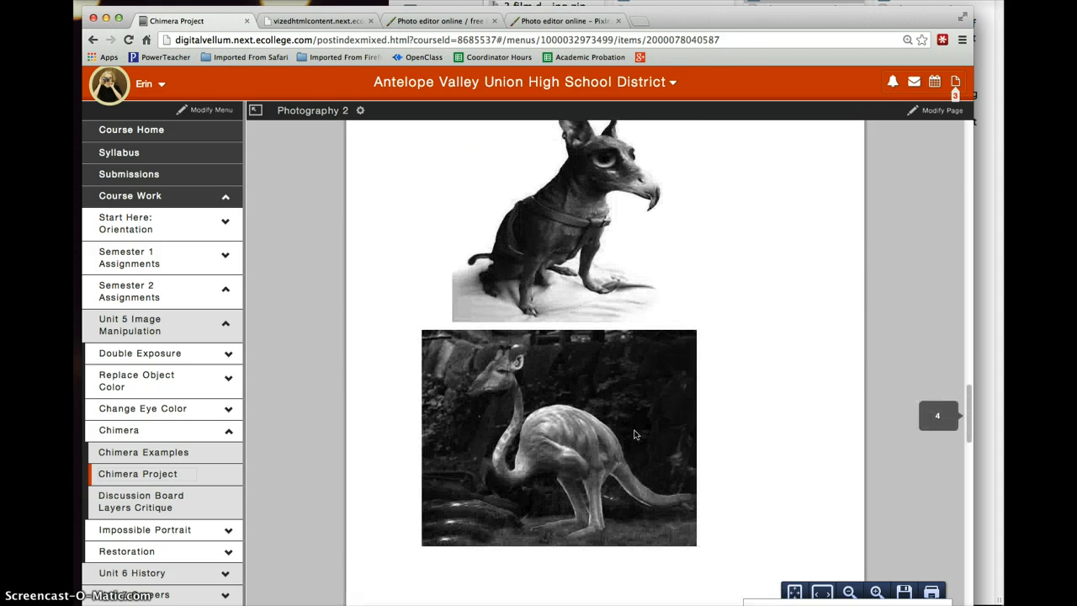
pyautogui.scroll(-8, 635, 434)
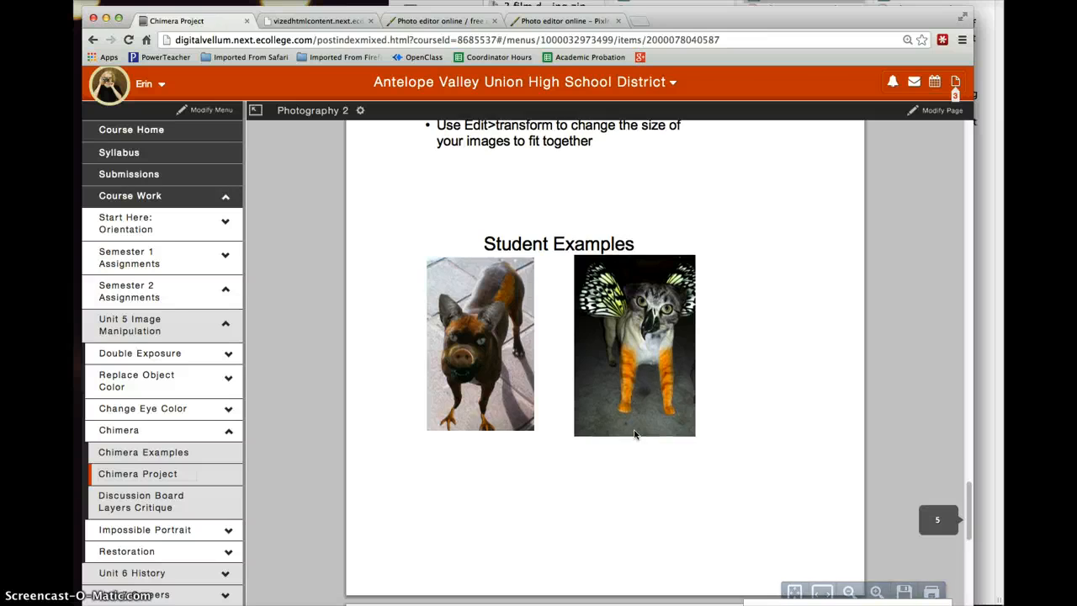
pyautogui.scroll(-7, 635, 434)
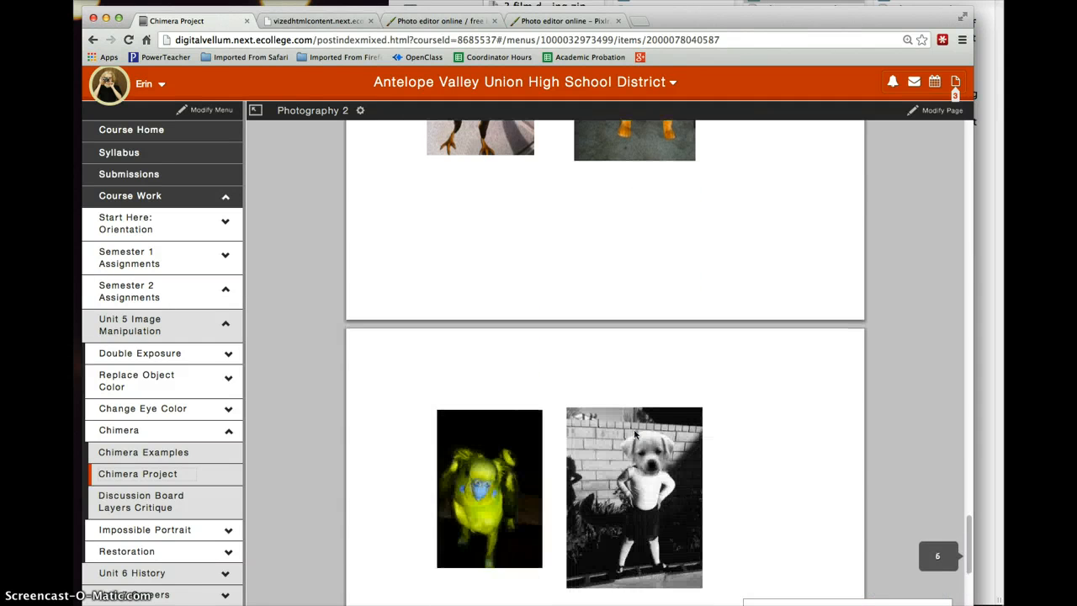
pyautogui.scroll(-5, 635, 434)
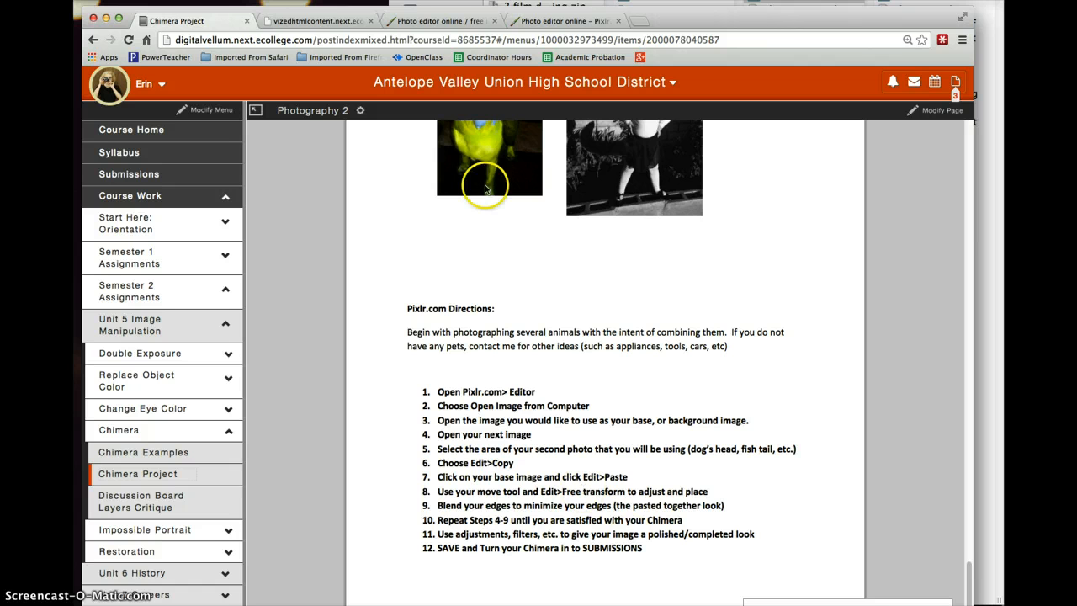
# - Switch to Pixlr, open its Editor from the home page, and close that new session to return to the one with loaded photos
pyautogui.click(592, 23)
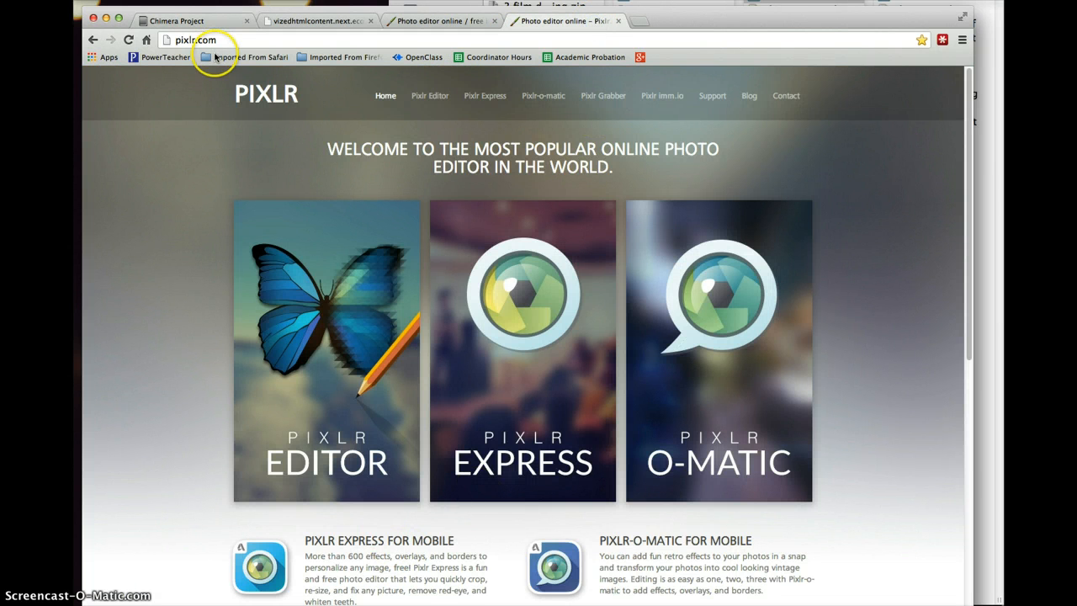
pyautogui.click(337, 387)
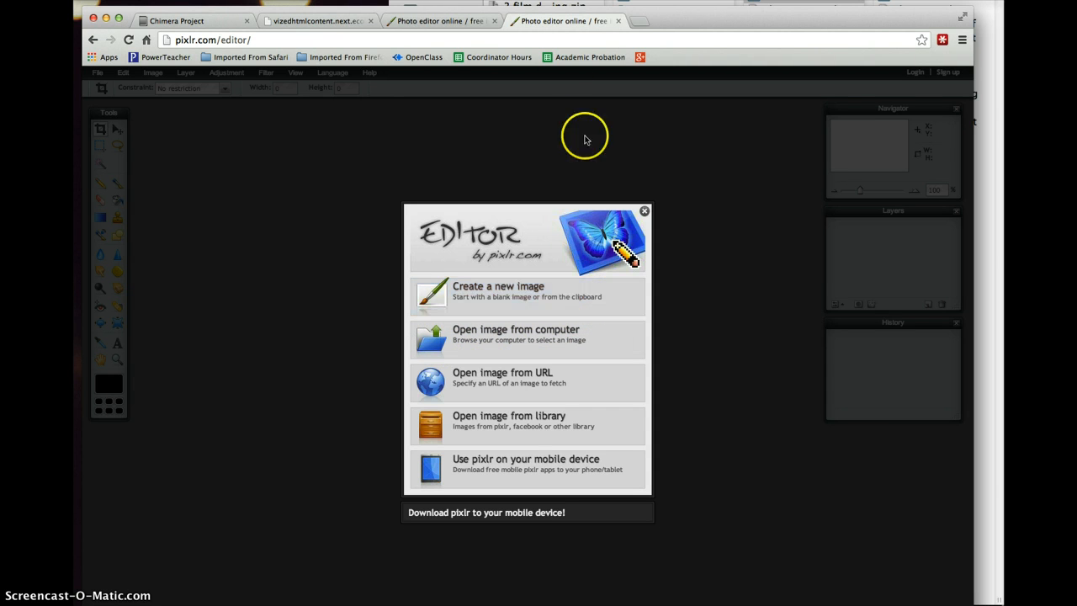
pyautogui.click(618, 20)
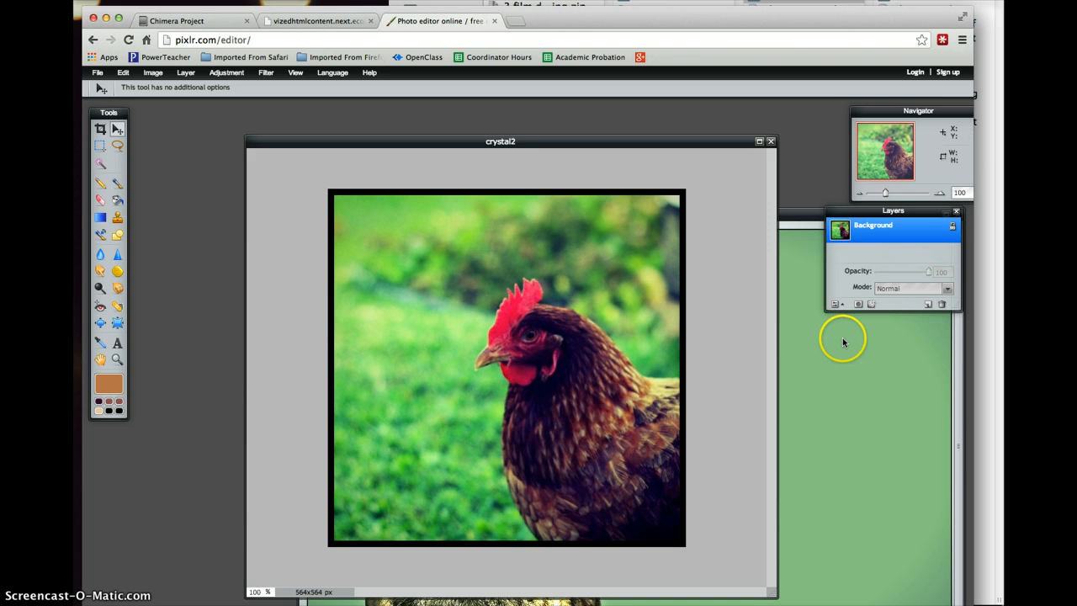
# - Reposition the crystal2 chicken image window and bring the o22 pug image window to the front, fully in view
pyautogui.moveTo(596, 140); pyautogui.dragTo(572, 110)
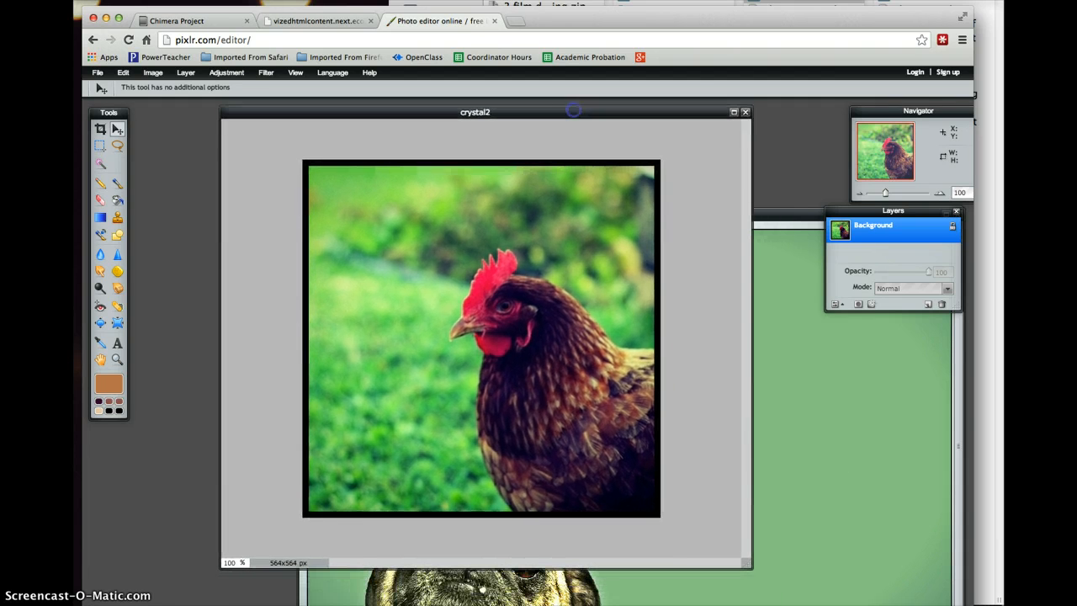
pyautogui.click(799, 551)
pyautogui.moveTo(648, 214); pyautogui.dragTo(691, 215)
pyautogui.click(695, 166)
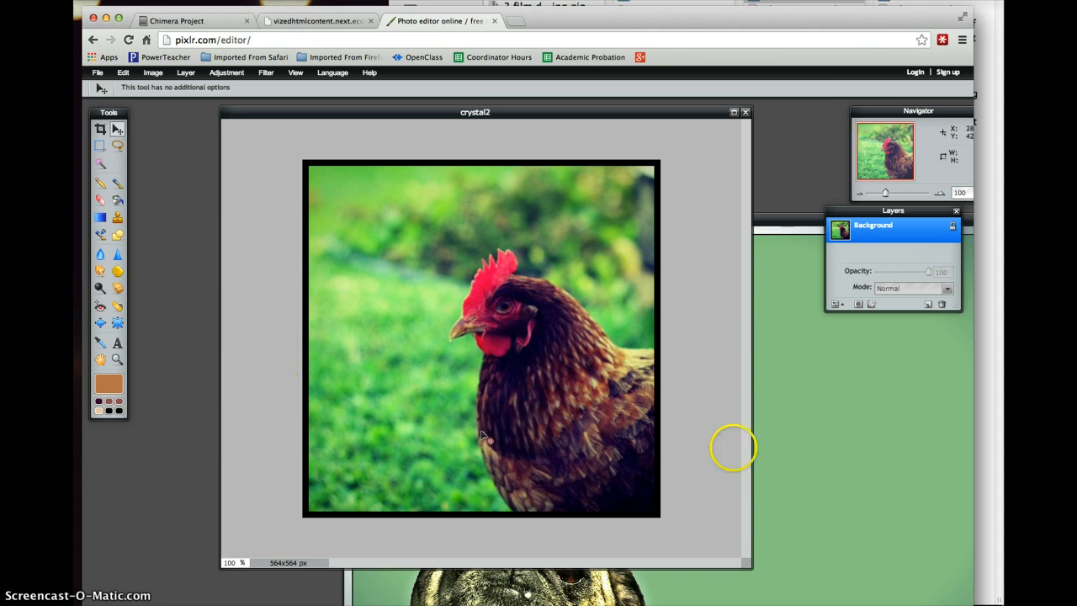
pyautogui.click(805, 452)
pyautogui.click(666, 222)
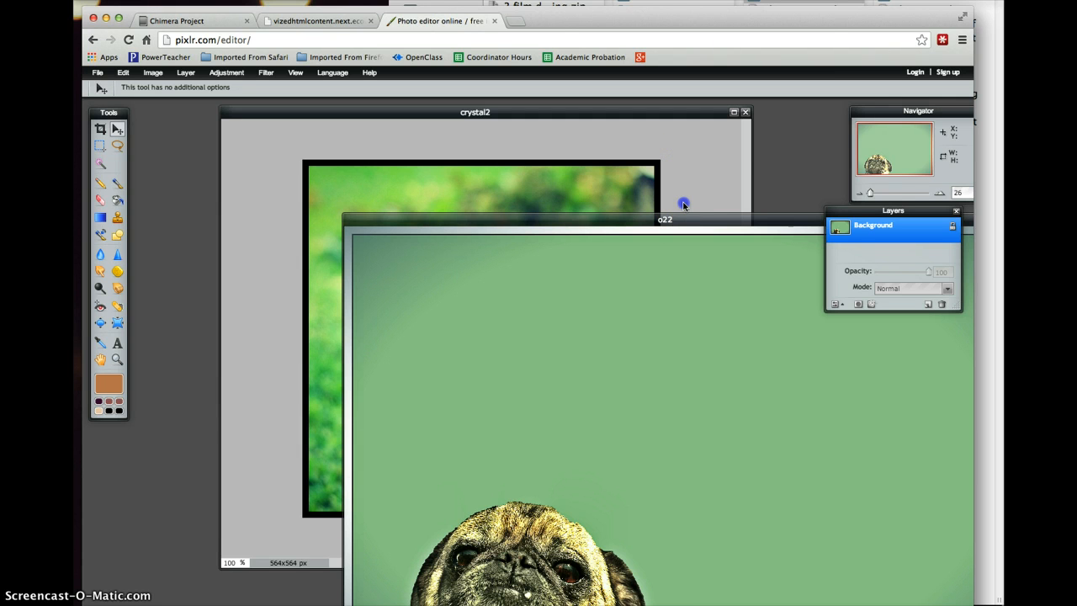
pyautogui.moveTo(391, 231); pyautogui.dragTo(244, 96)
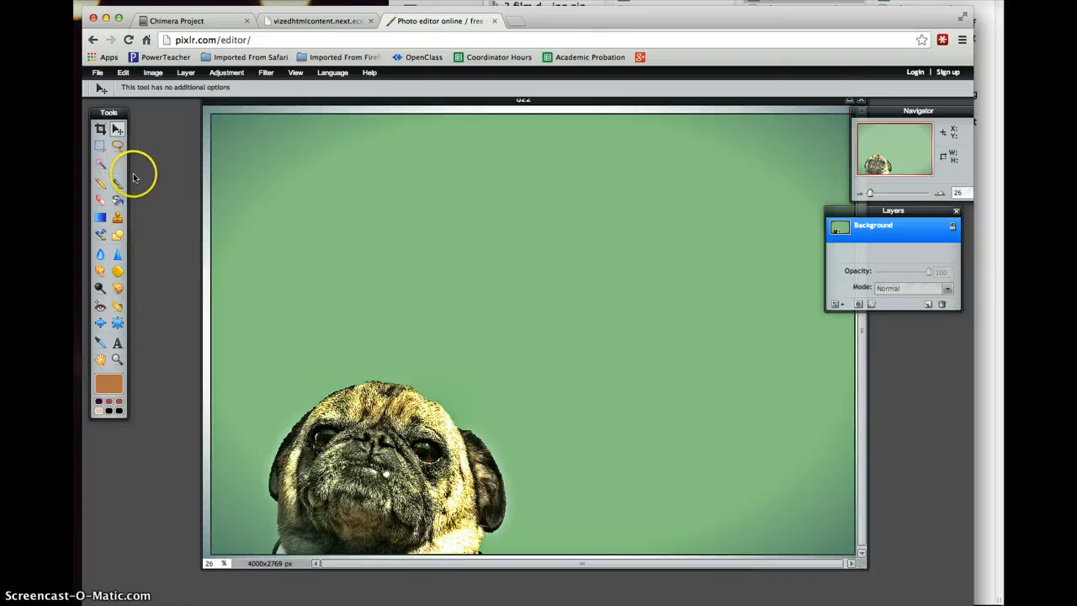
# - Try a freehand Lasso selection around the pug's head and undo it
pyautogui.click(118, 145)
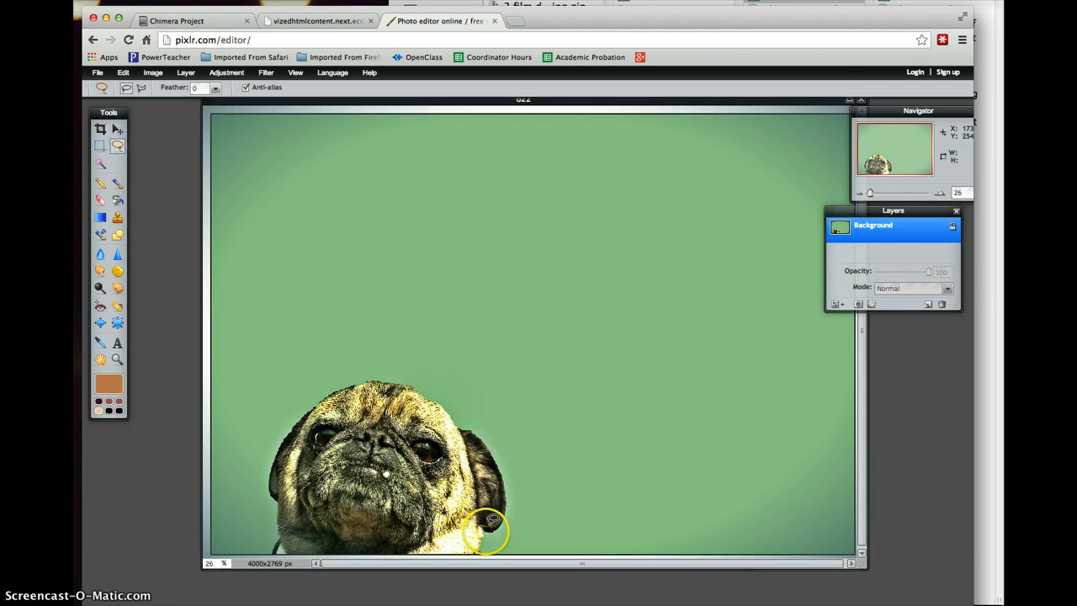
pyautogui.moveTo(496, 549)
pyautogui.mouseDown()
pyautogui.moveTo(528, 515)
pyautogui.moveTo(524, 464)
pyautogui.moveTo(411, 367)
pyautogui.moveTo(309, 386)
pyautogui.moveTo(254, 452)
pyautogui.moveTo(256, 552)
pyautogui.moveTo(458, 549)
pyautogui.mouseUp()
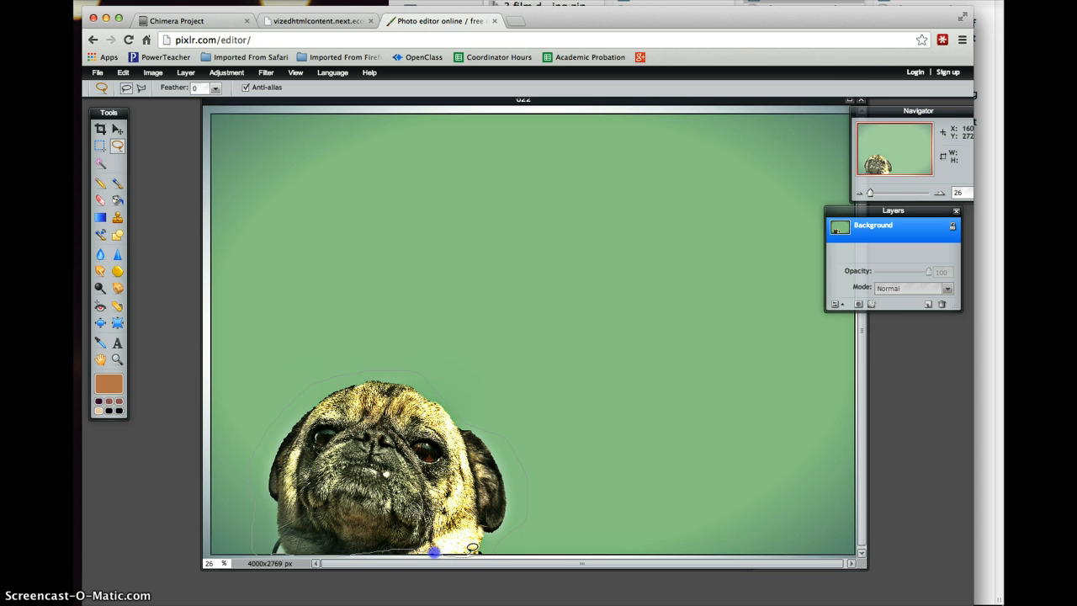
pyautogui.moveTo(392, 549); pyautogui.dragTo(285, 547)
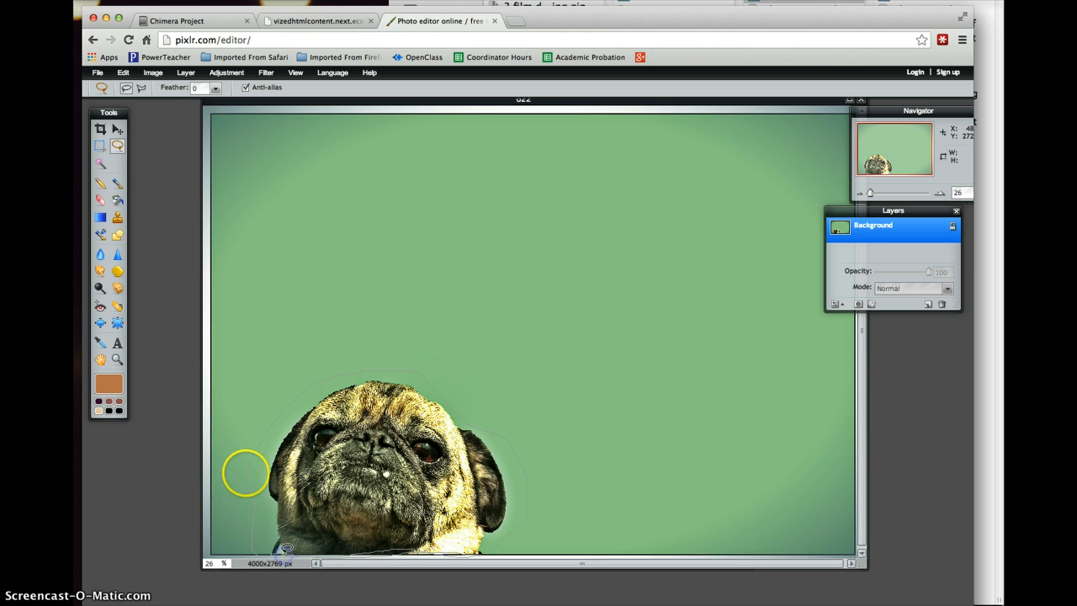
pyautogui.click(123, 73)
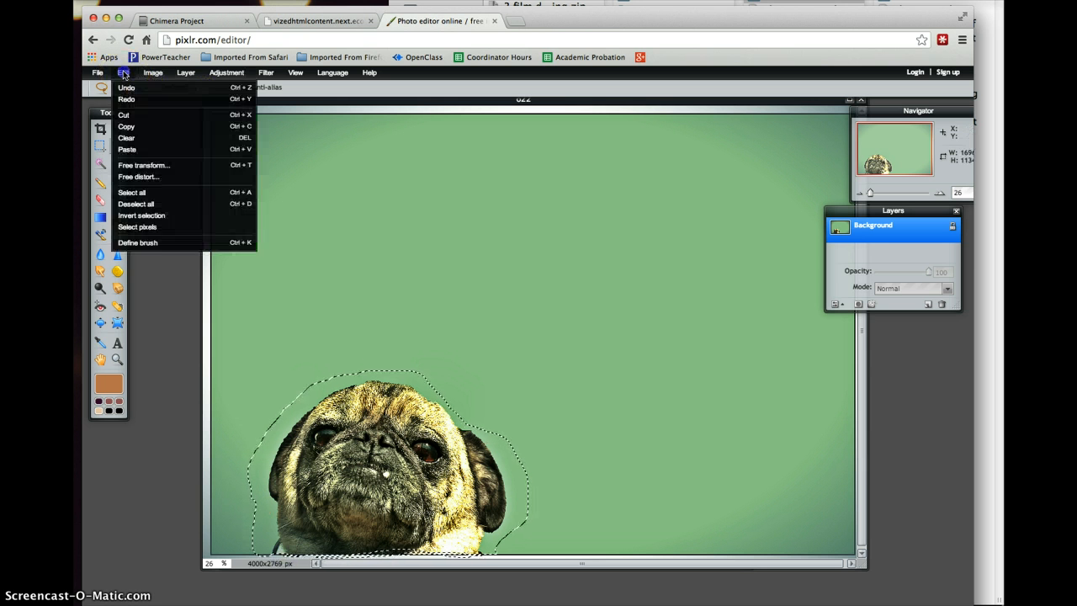
pyautogui.click(135, 88)
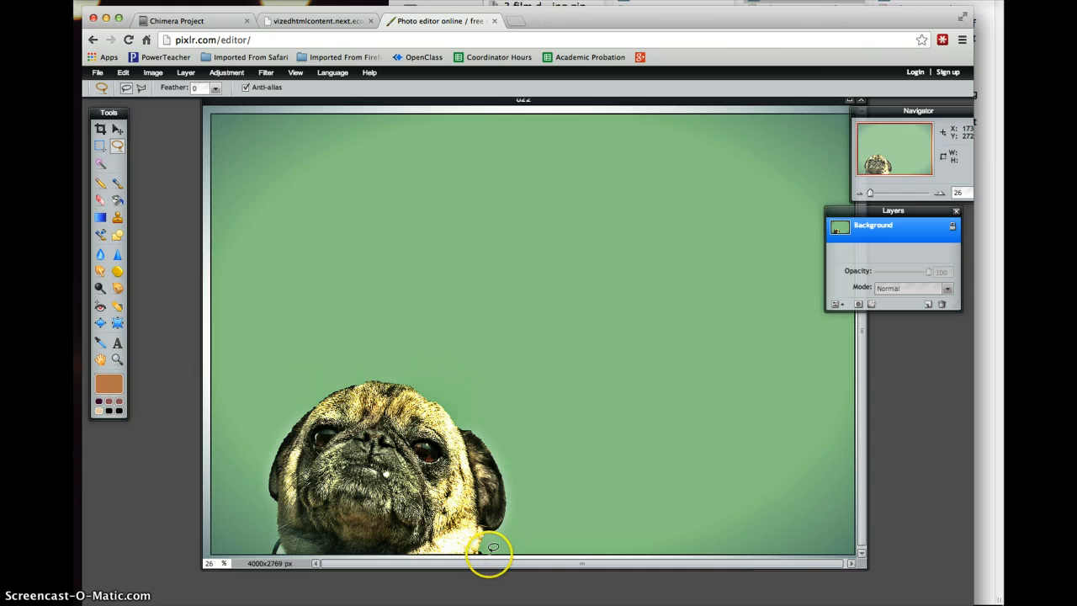
# - Try a wider freehand Lasso outline around the pug's head and clear that selection
pyautogui.moveTo(474, 551); pyautogui.dragTo(284, 549)
pyautogui.moveTo(249, 508)
pyautogui.mouseDown()
pyautogui.moveTo(304, 356)
pyautogui.moveTo(317, 353)
pyautogui.moveTo(385, 357)
pyautogui.moveTo(477, 397)
pyautogui.moveTo(523, 455)
pyautogui.moveTo(545, 510)
pyautogui.mouseUp()
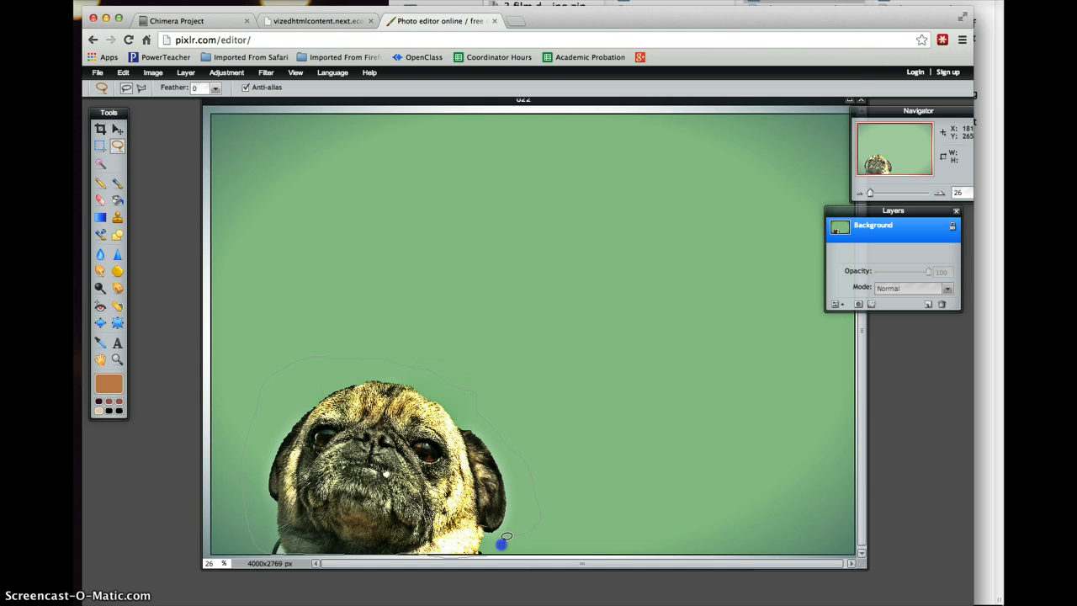
pyautogui.moveTo(486, 554); pyautogui.dragTo(483, 555)
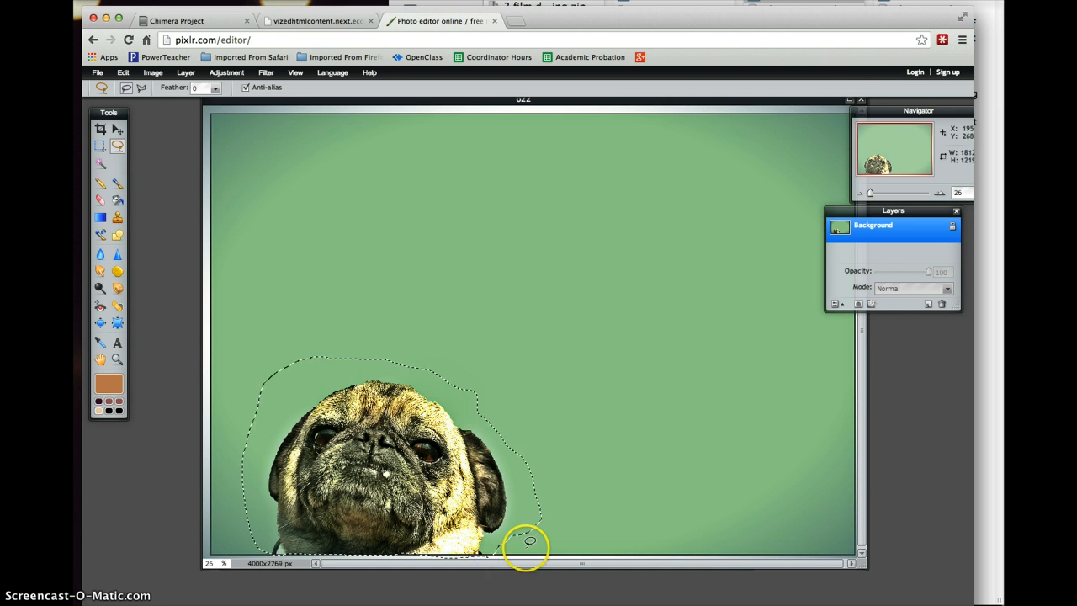
pyautogui.click(527, 546)
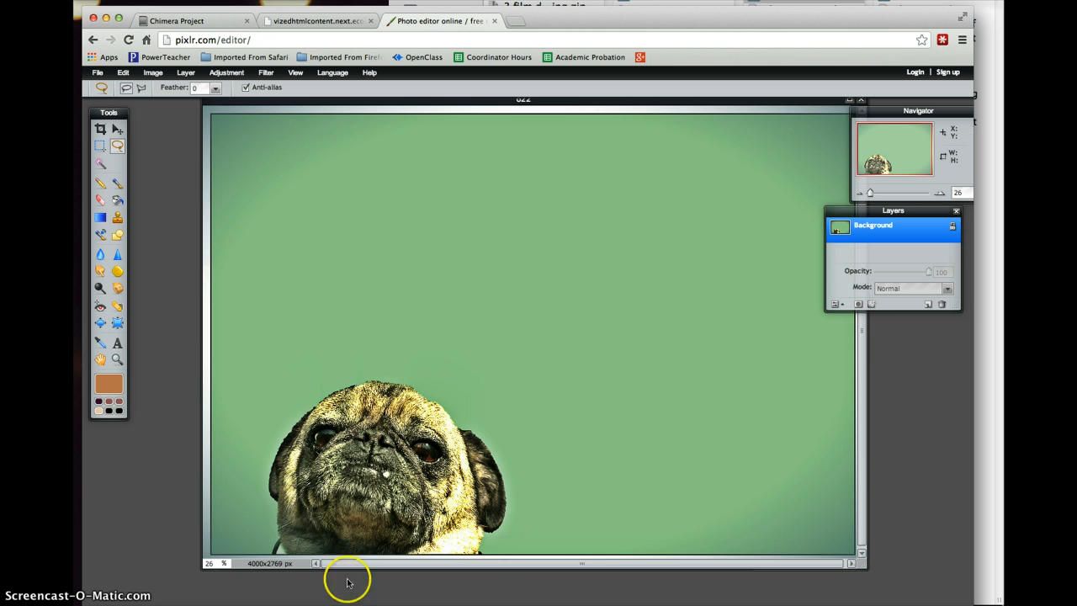
# - Select the pug's head and ears with a loose freehand Lasso outline and copy the selection
pyautogui.moveTo(265, 543); pyautogui.dragTo(266, 545)
pyautogui.moveTo(248, 483)
pyautogui.mouseDown()
pyautogui.moveTo(250, 446)
pyautogui.moveTo(280, 388)
pyautogui.mouseUp()
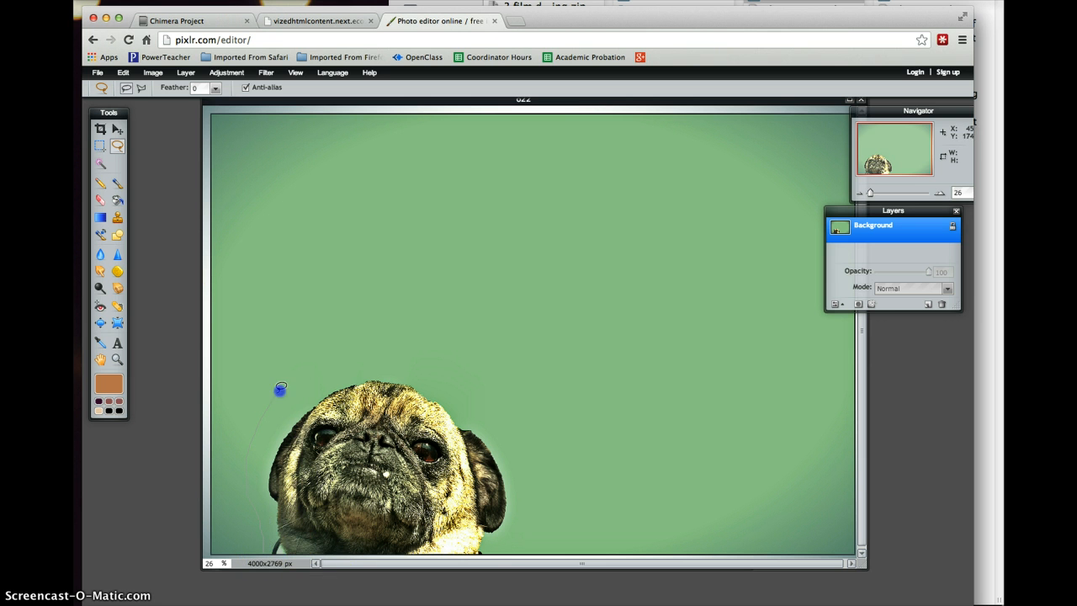
pyautogui.moveTo(367, 363)
pyautogui.mouseDown()
pyautogui.moveTo(426, 370)
pyautogui.moveTo(503, 455)
pyautogui.moveTo(524, 495)
pyautogui.mouseUp()
pyautogui.moveTo(477, 551)
pyautogui.mouseDown()
pyautogui.moveTo(310, 558)
pyautogui.moveTo(278, 550)
pyautogui.moveTo(269, 534)
pyautogui.mouseUp()
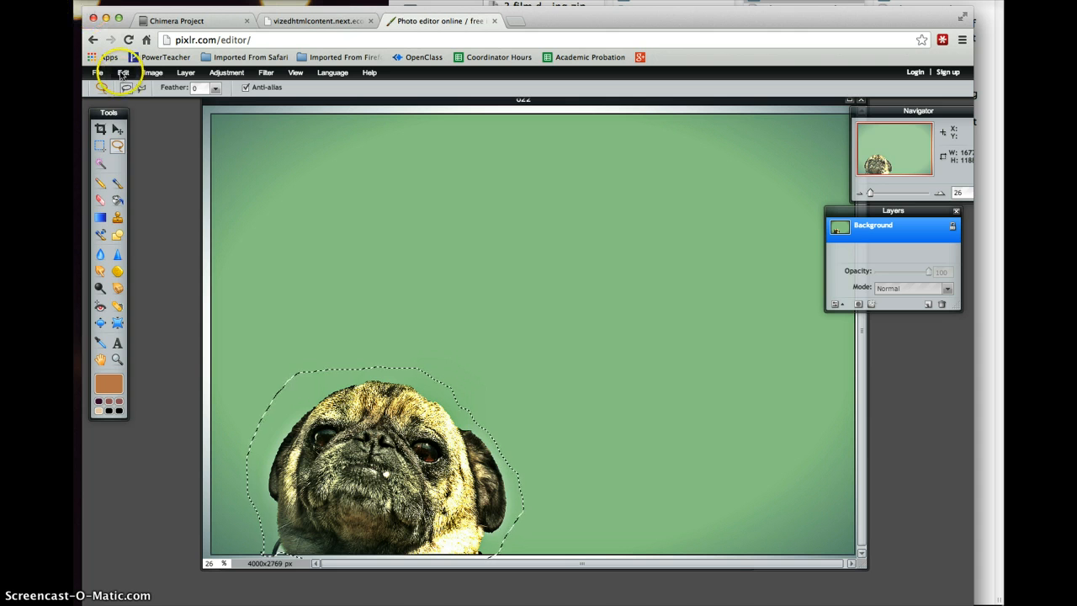
pyautogui.click(122, 73)
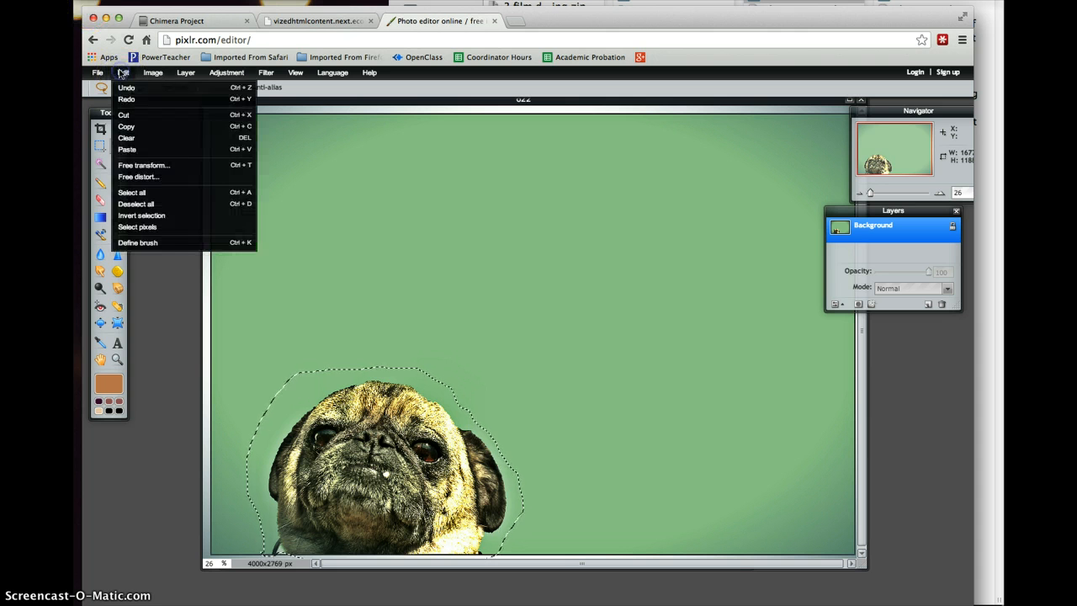
pyautogui.click(142, 127)
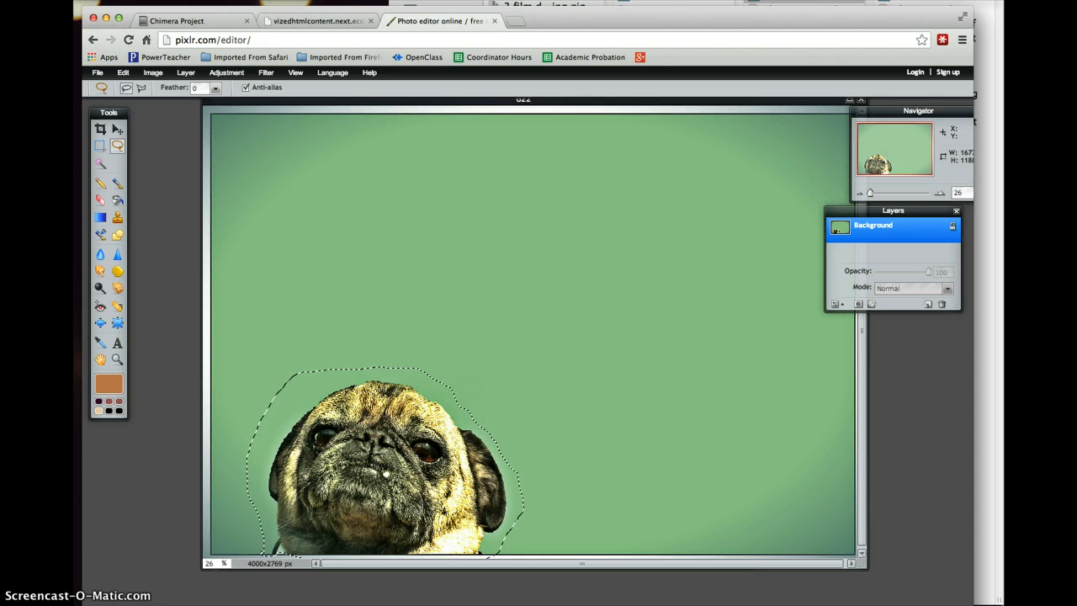
# - Close the o22 pug image without saving it
pyautogui.click(862, 102)
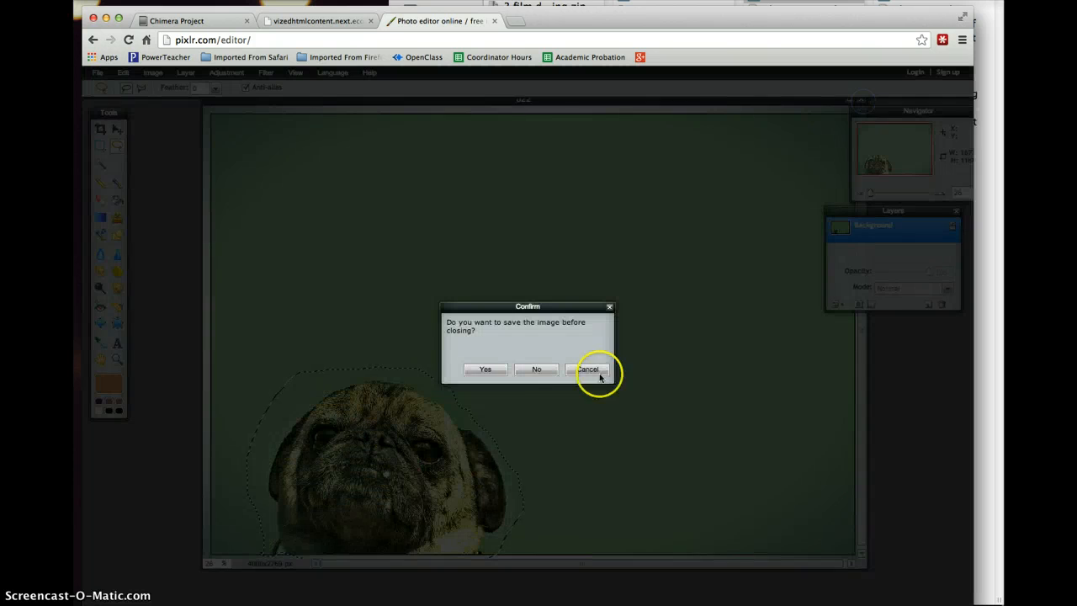
pyautogui.click(536, 371)
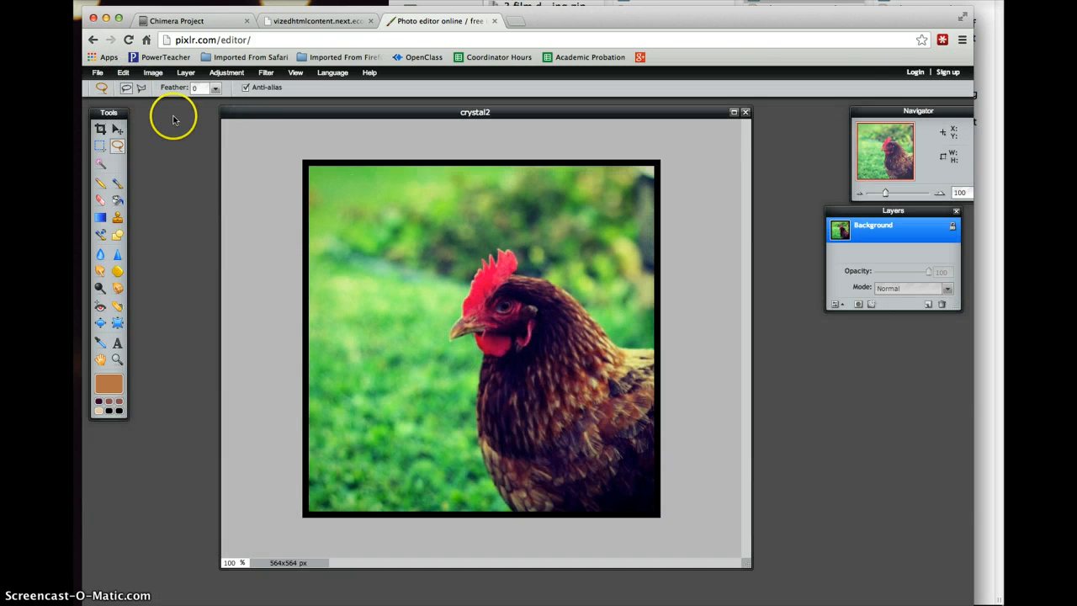
# - Paste the copied pug head onto the crystal2 chicken image and reposition it with the Move tool
pyautogui.click(123, 73)
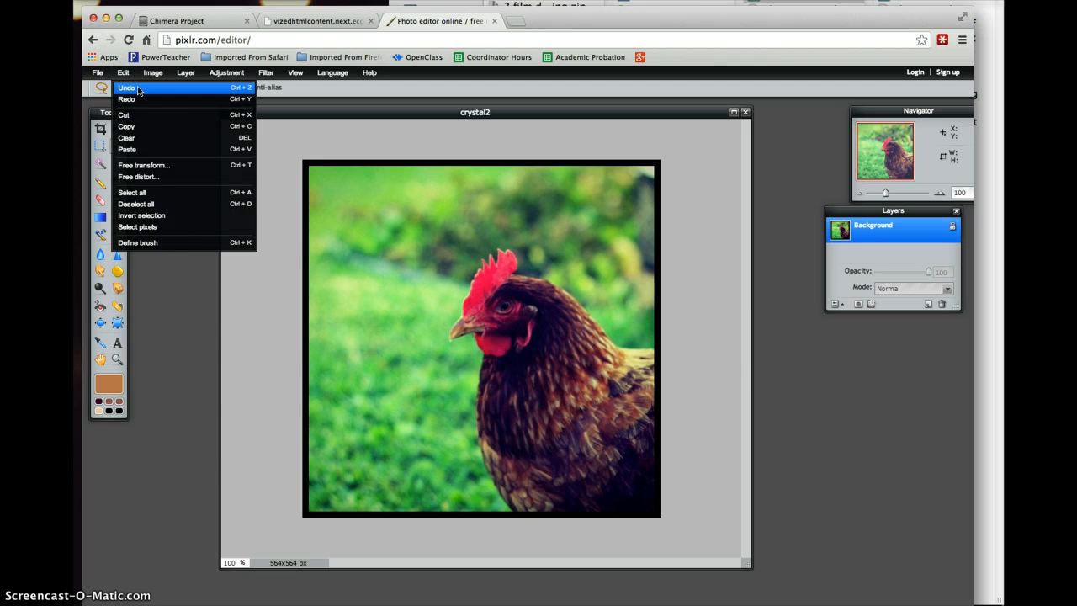
pyautogui.click(164, 149)
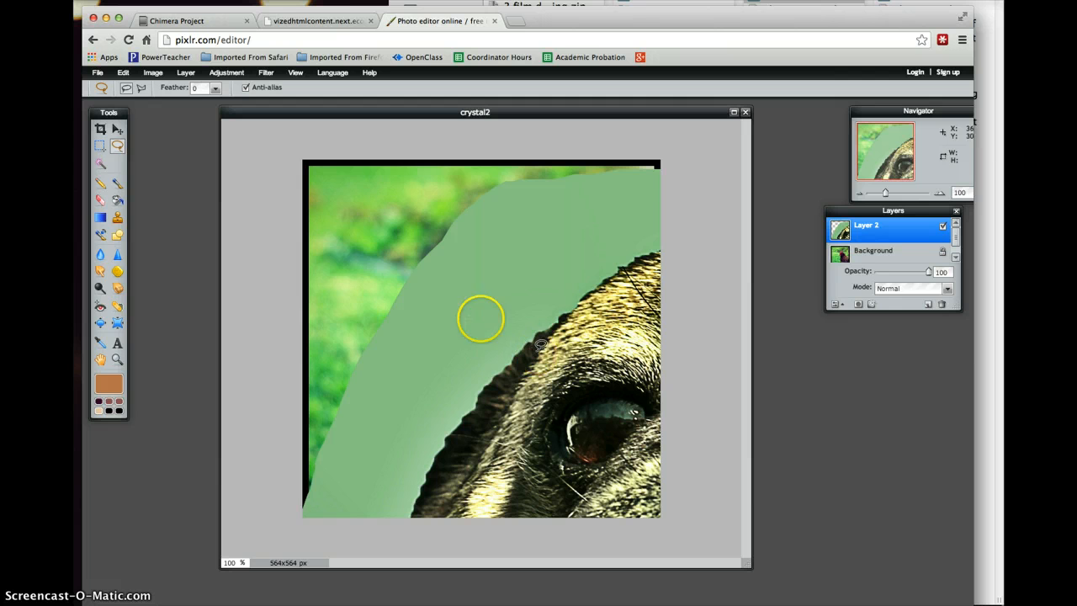
pyautogui.click(119, 130)
pyautogui.moveTo(636, 391); pyautogui.dragTo(308, 284)
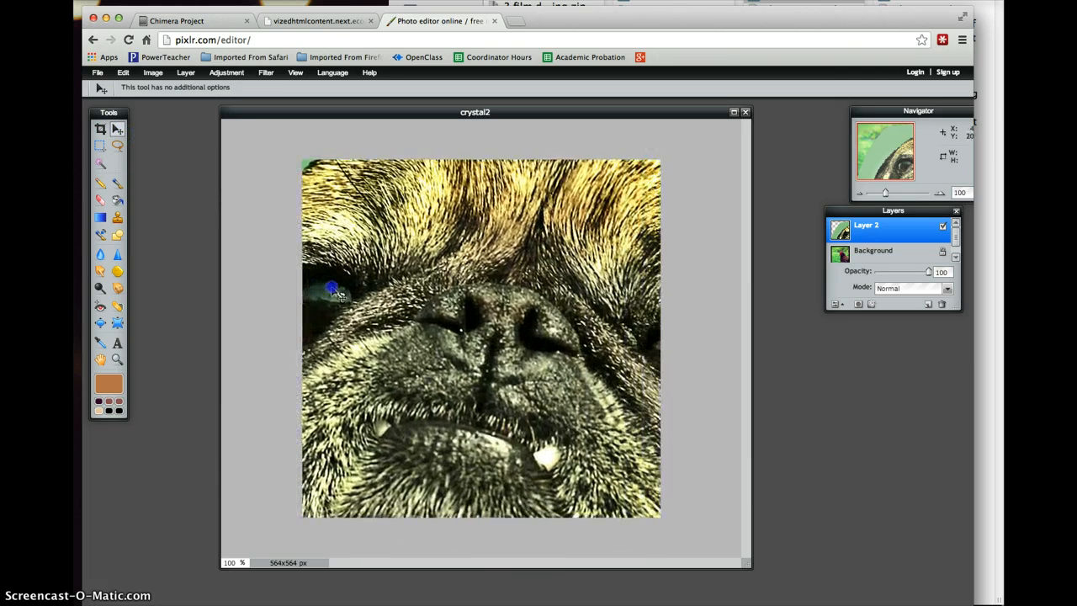
pyautogui.moveTo(381, 206); pyautogui.dragTo(505, 251)
# - Scale the oversized pug head down with Free transform until it is smaller than the chicken's body
pyautogui.click(123, 72)
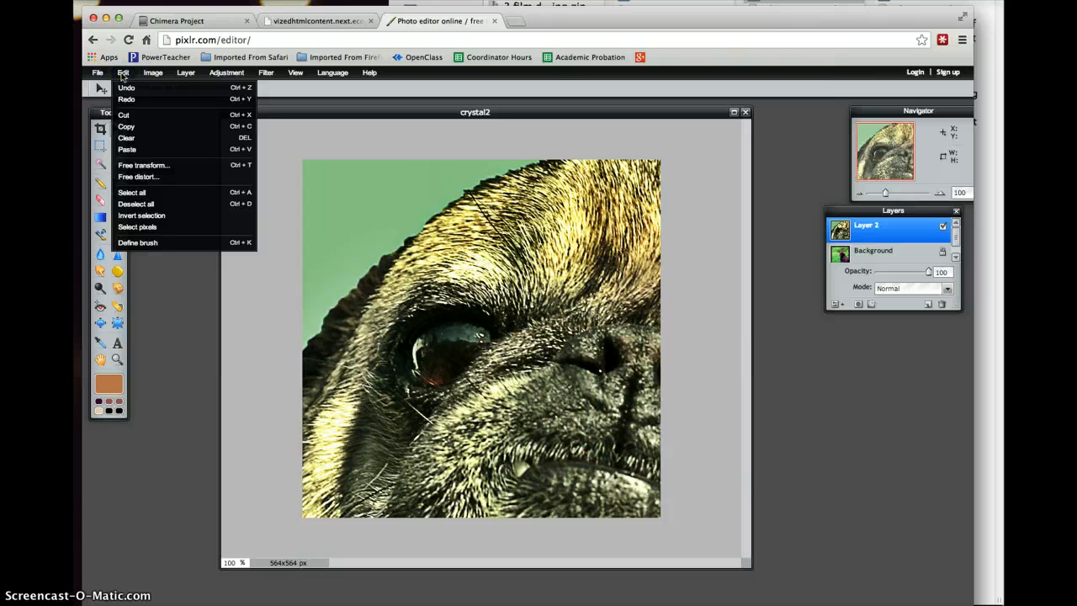
pyautogui.click(167, 165)
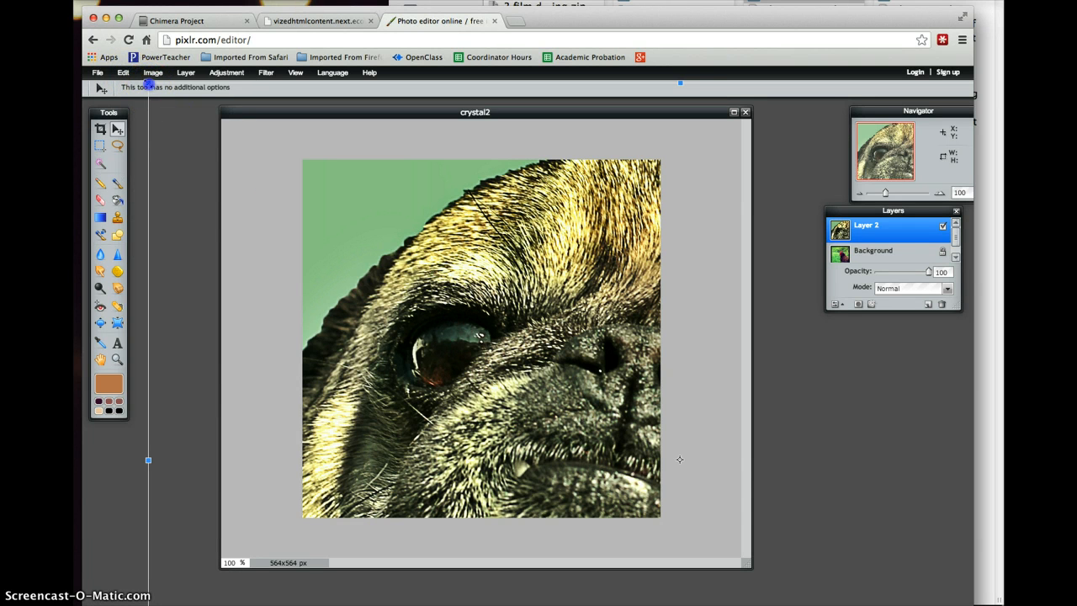
pyautogui.moveTo(148, 85); pyautogui.dragTo(560, 349)
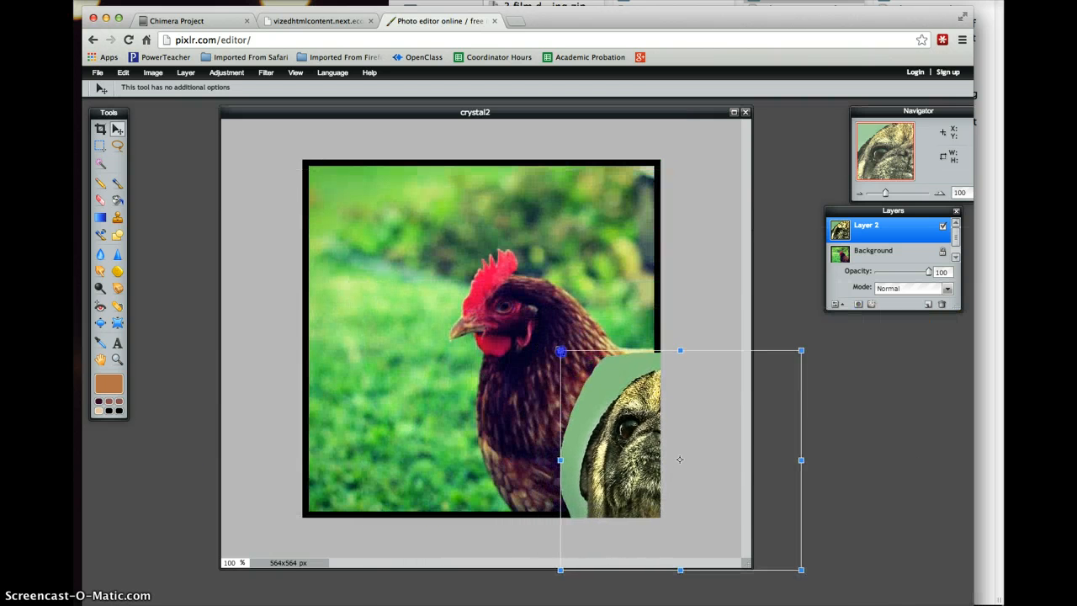
pyautogui.moveTo(793, 416); pyautogui.dragTo(772, 462)
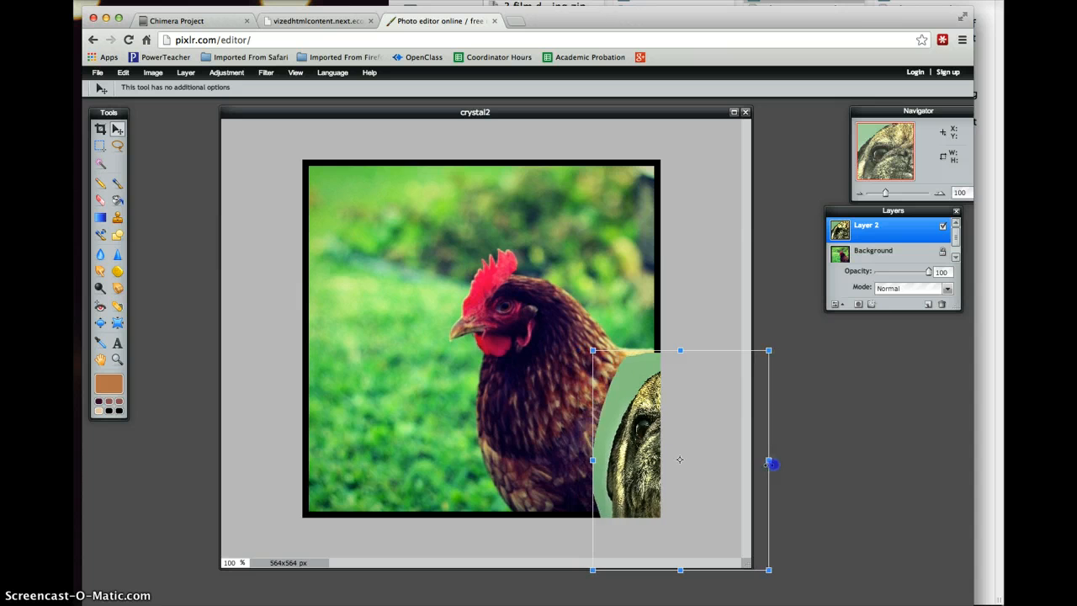
pyautogui.moveTo(681, 349); pyautogui.dragTo(685, 384)
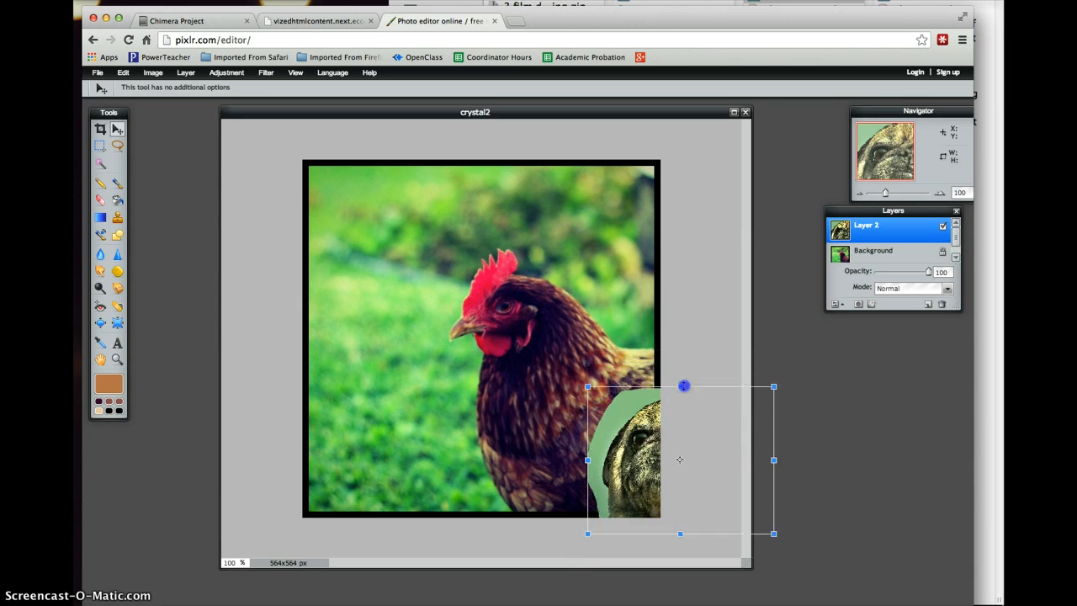
# - Place the pug head over the chicken's head and shrink it slightly to fit the neck
pyautogui.moveTo(697, 434); pyautogui.dragTo(543, 287)
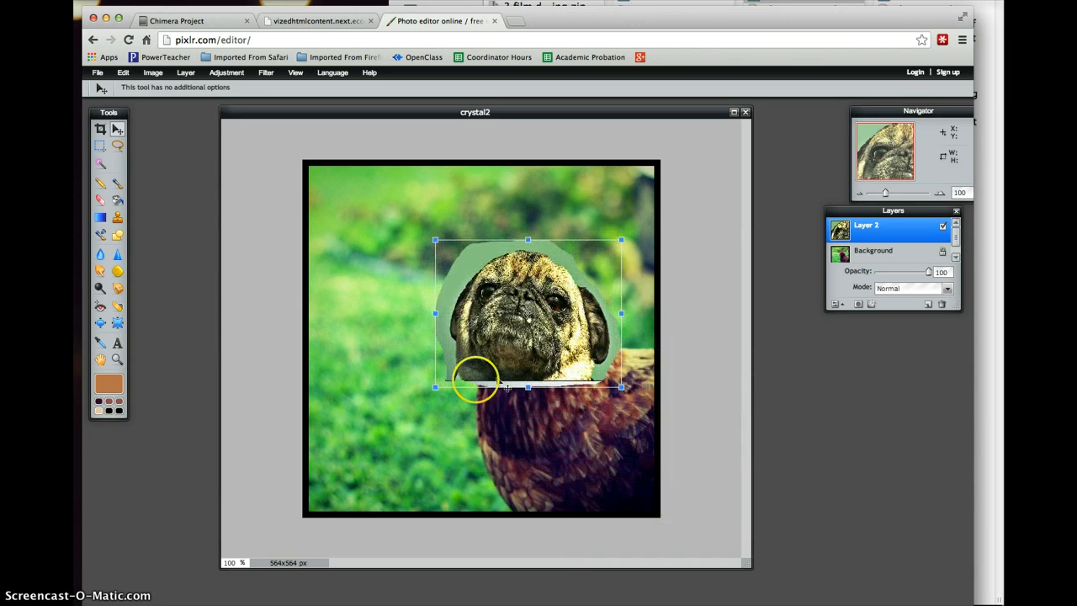
pyautogui.moveTo(435, 385); pyautogui.dragTo(451, 379)
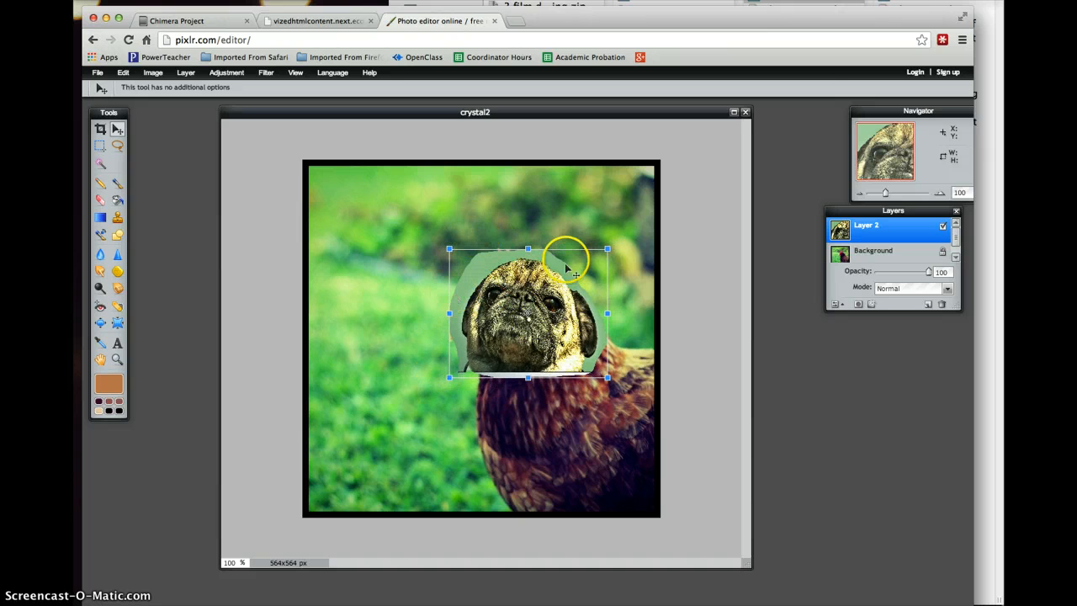
pyautogui.moveTo(545, 310); pyautogui.dragTo(559, 292)
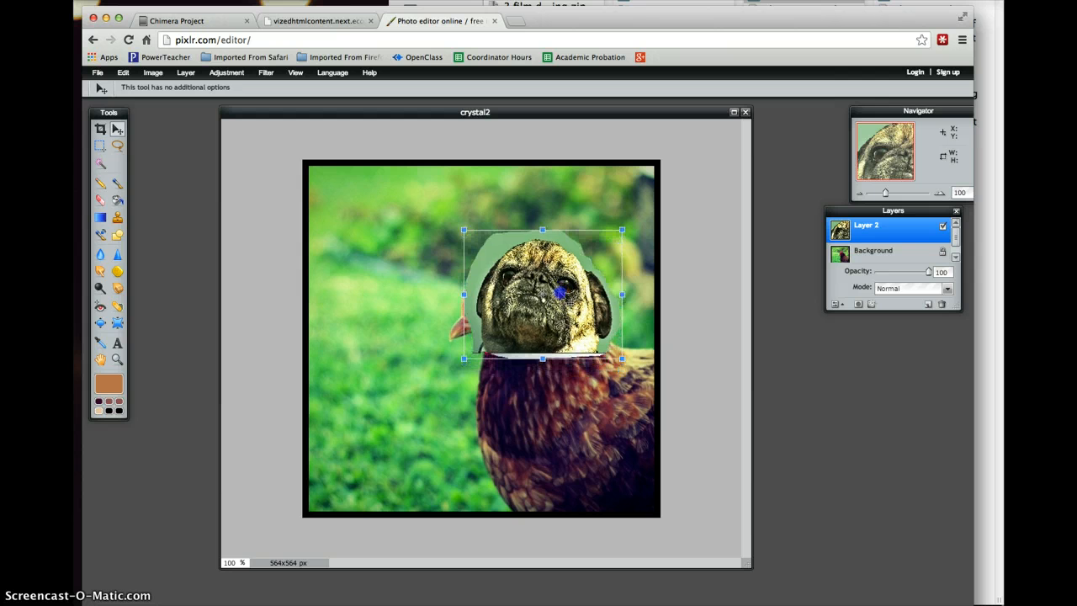
# - Tilt the pug head counterclockwise to follow the chicken's neckline, fine-tune its position and apply the transform
pyautogui.moveTo(452, 221); pyautogui.dragTo(434, 233)
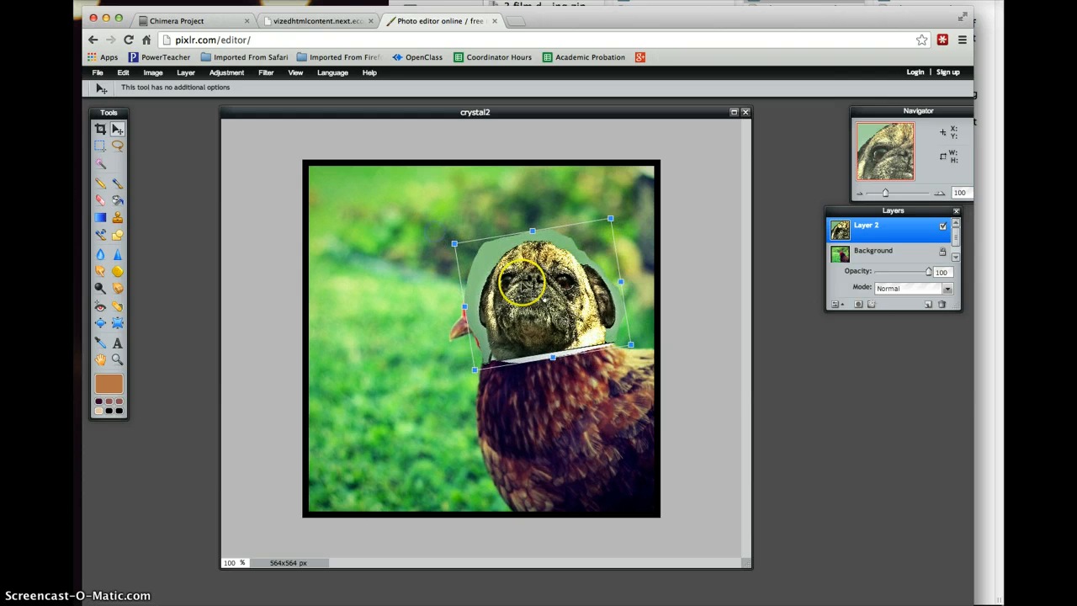
pyautogui.moveTo(521, 286); pyautogui.dragTo(516, 281)
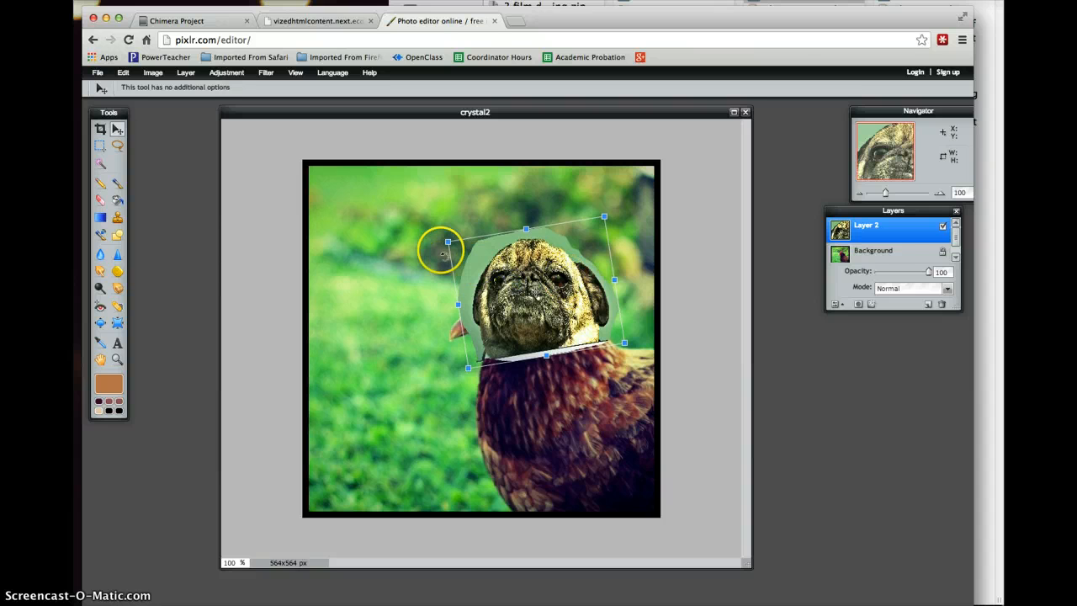
pyautogui.moveTo(435, 231); pyautogui.dragTo(432, 235)
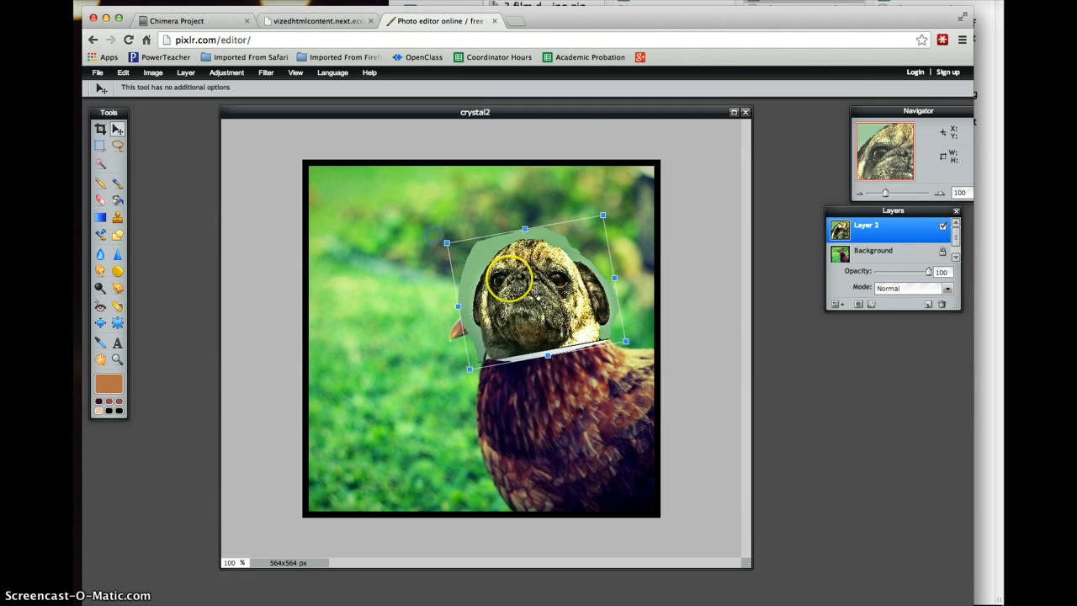
pyautogui.moveTo(508, 280); pyautogui.dragTo(511, 274)
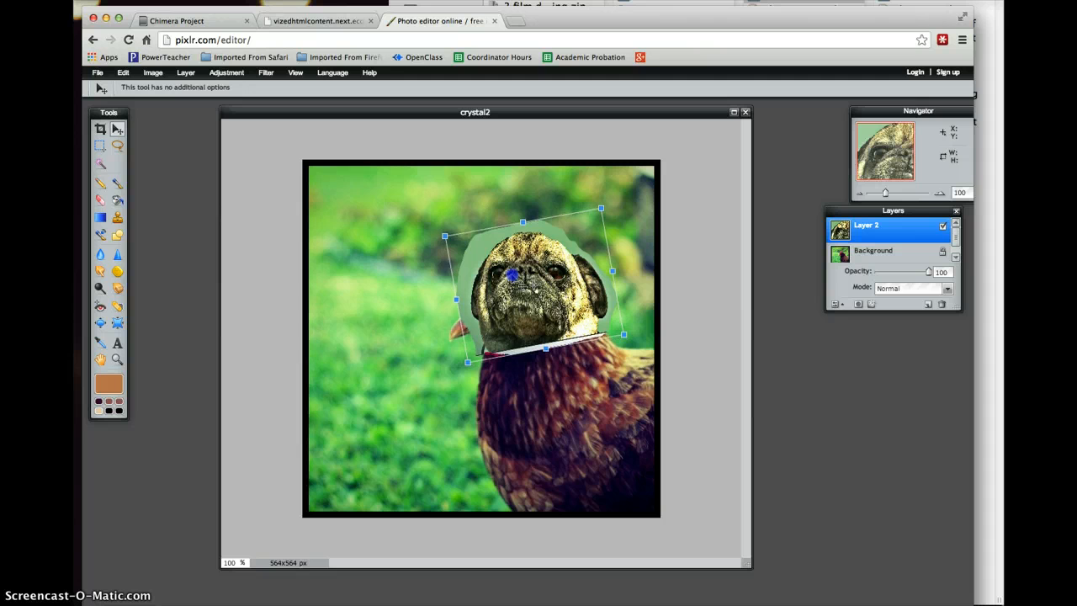
pyautogui.click(401, 363)
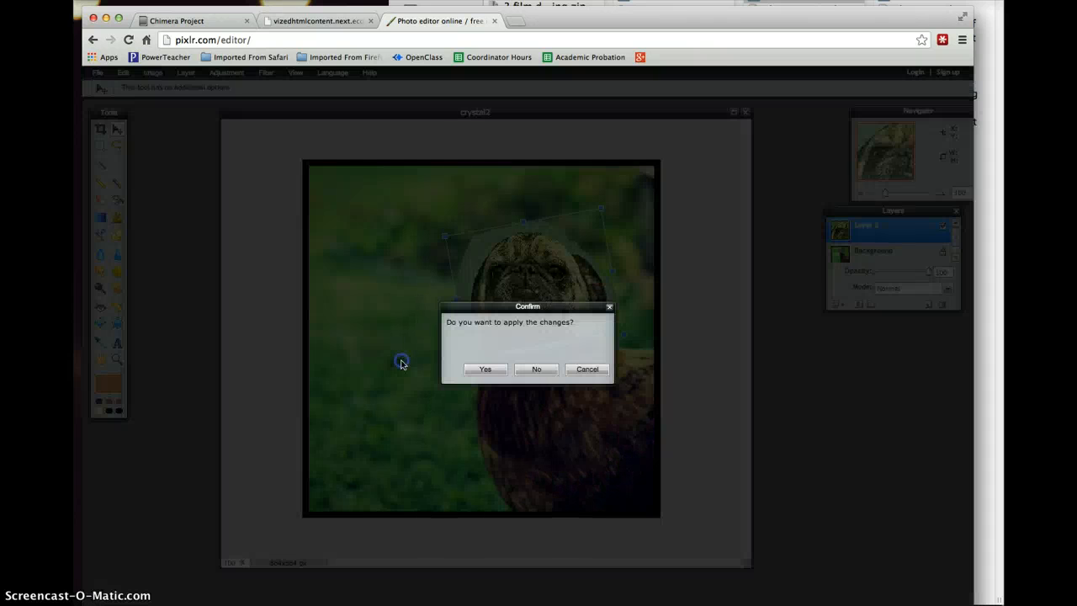
pyautogui.click(493, 372)
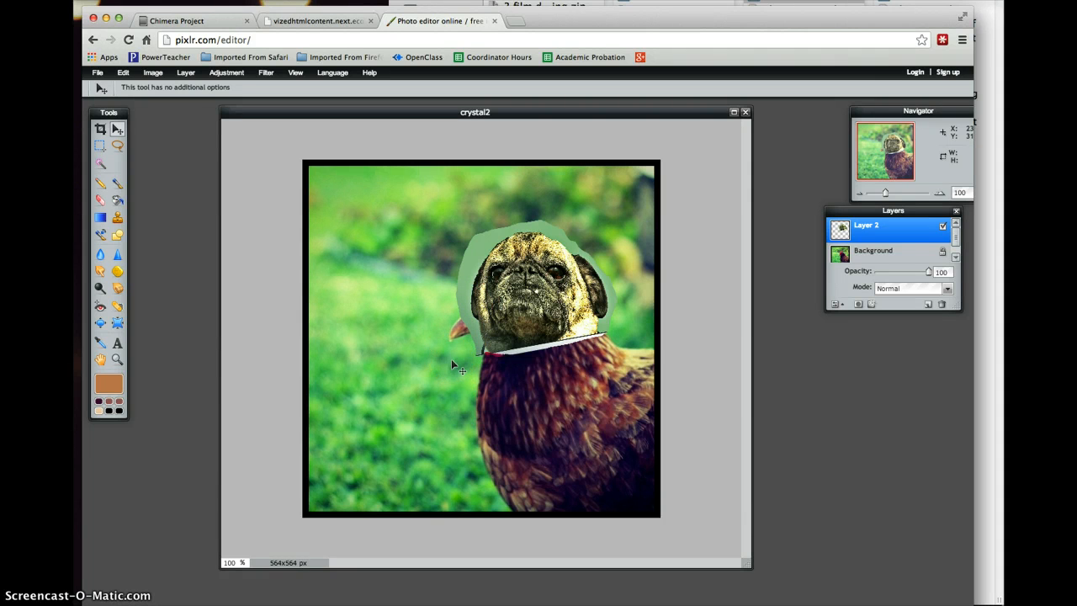
# - Select the plain green background surrounding the pug's head on Layer 2 with the Wand tool
pyautogui.click(117, 359)
pyautogui.click(500, 341)
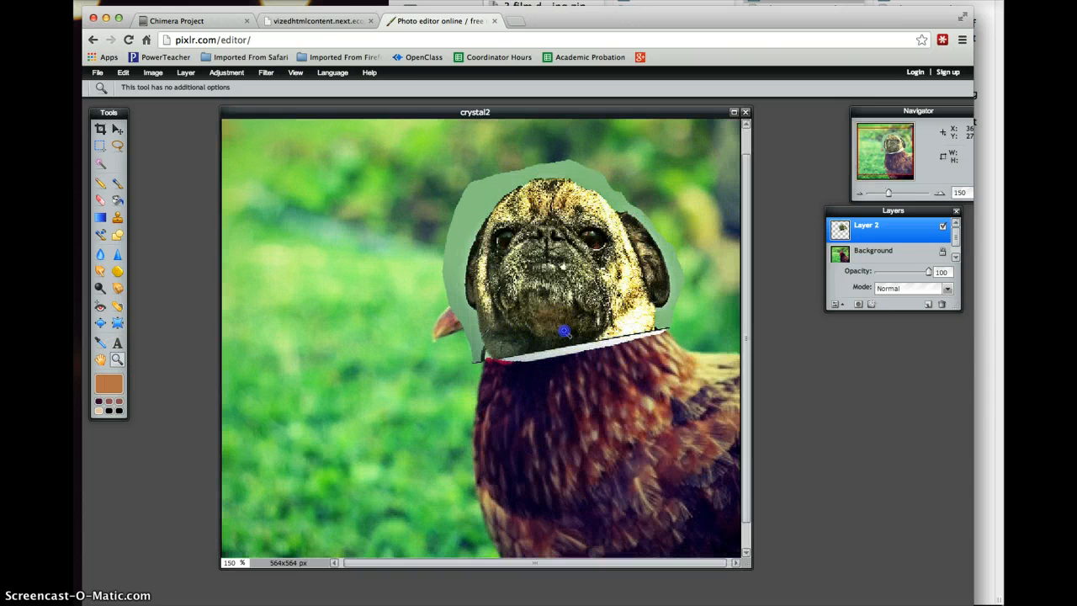
pyautogui.click(561, 330)
pyautogui.click(509, 298)
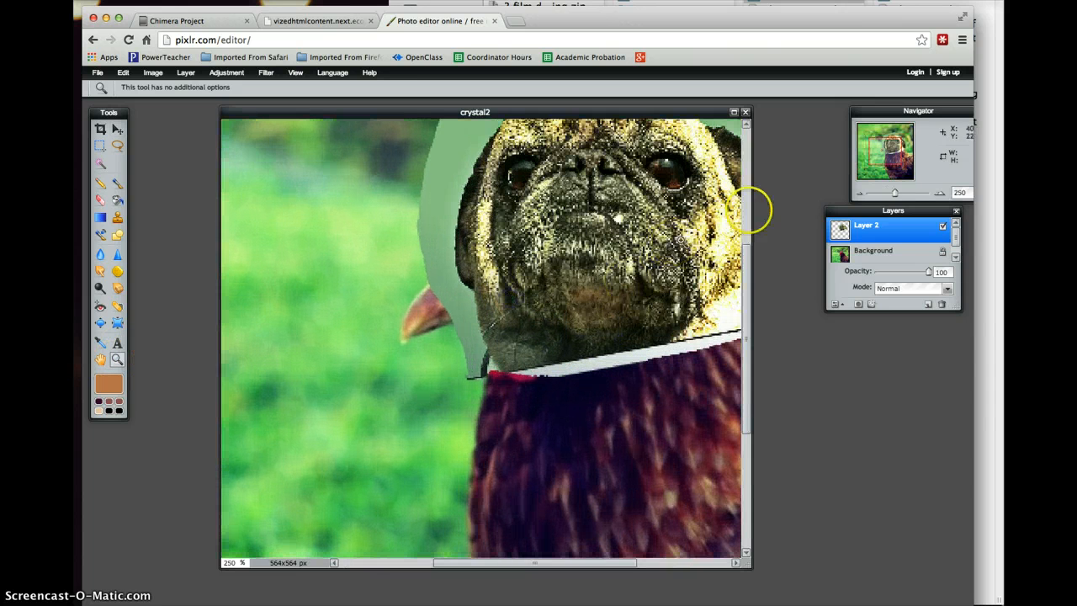
pyautogui.moveTo(747, 309); pyautogui.dragTo(746, 236)
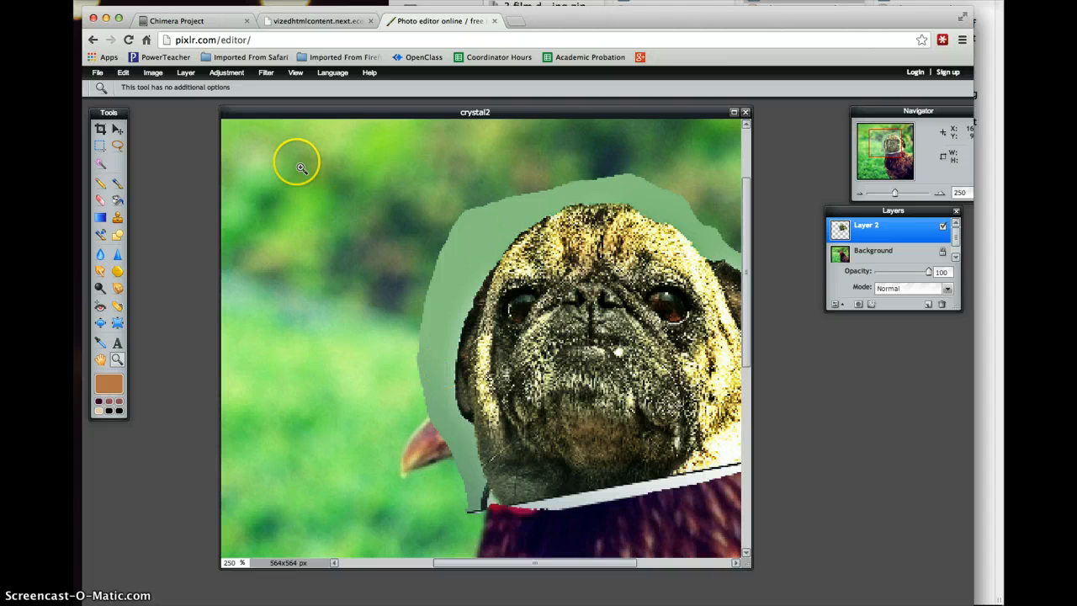
pyautogui.click(114, 218)
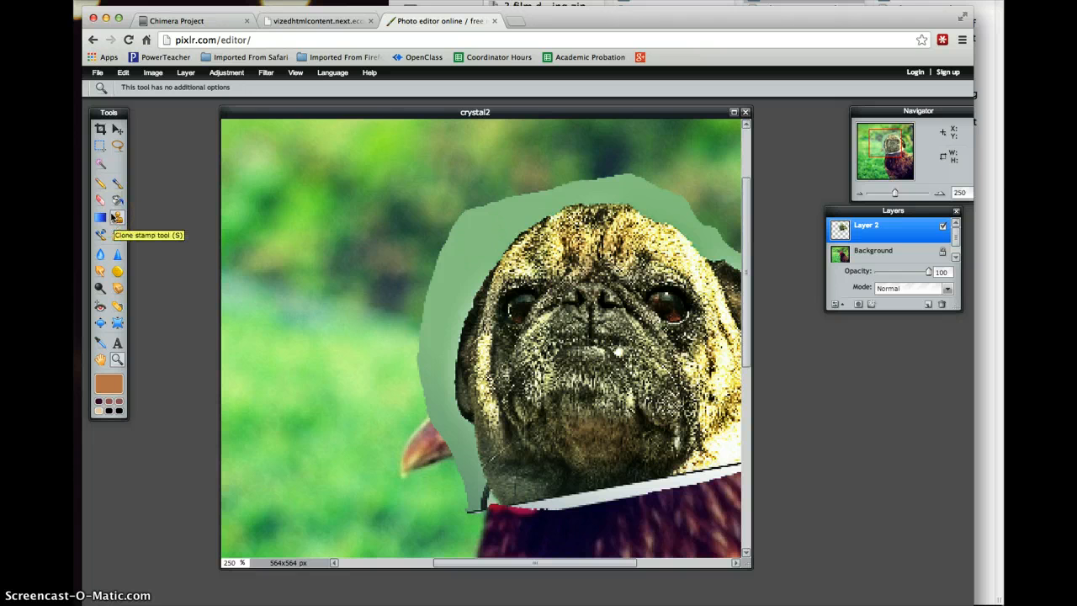
pyautogui.click(87, 207)
pyautogui.click(100, 200)
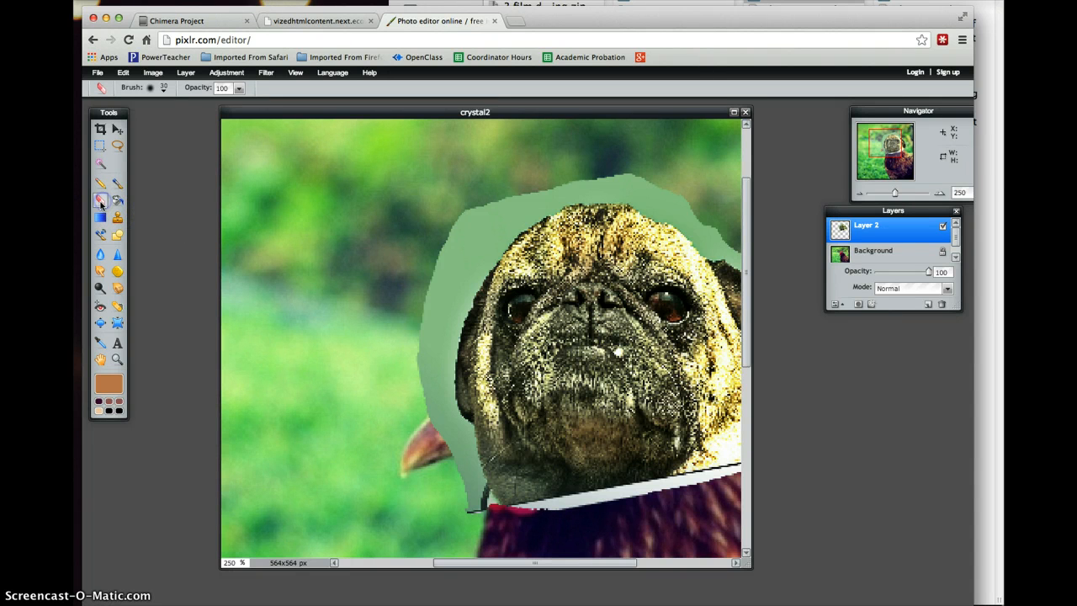
pyautogui.click(101, 163)
pyautogui.click(423, 320)
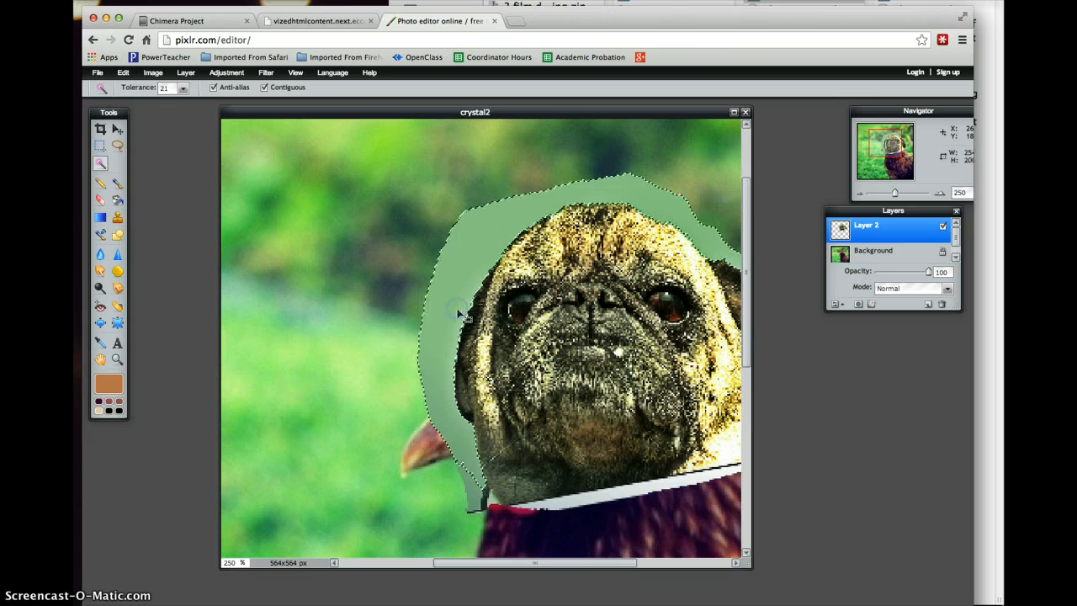
pyautogui.click(480, 455)
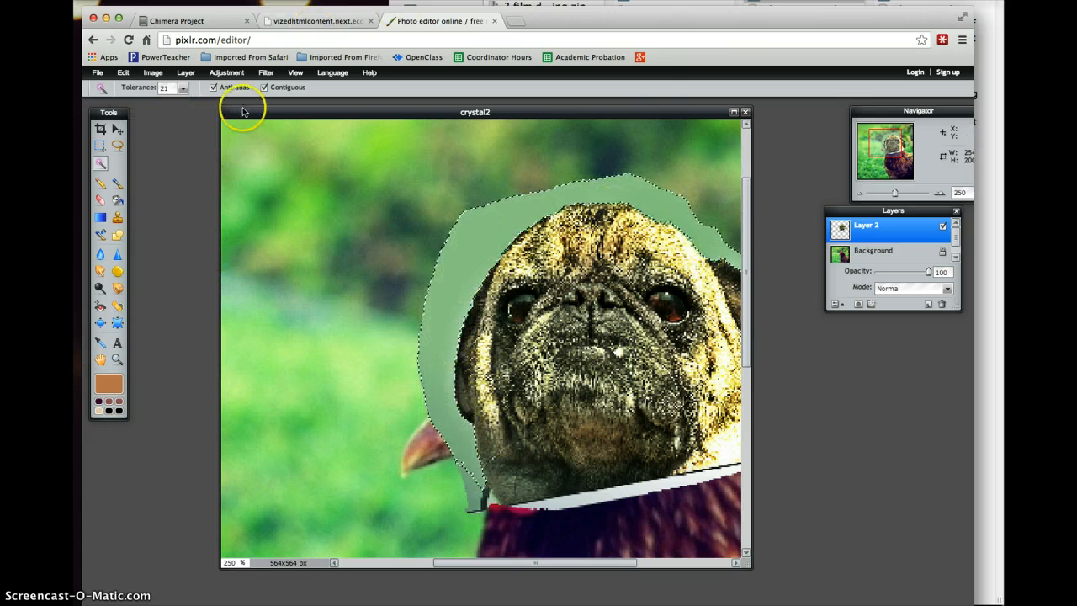
# - Erase the selected green background around the beak side and top of the pug's head with a soft 25 px eraser brush
pyautogui.click(101, 201)
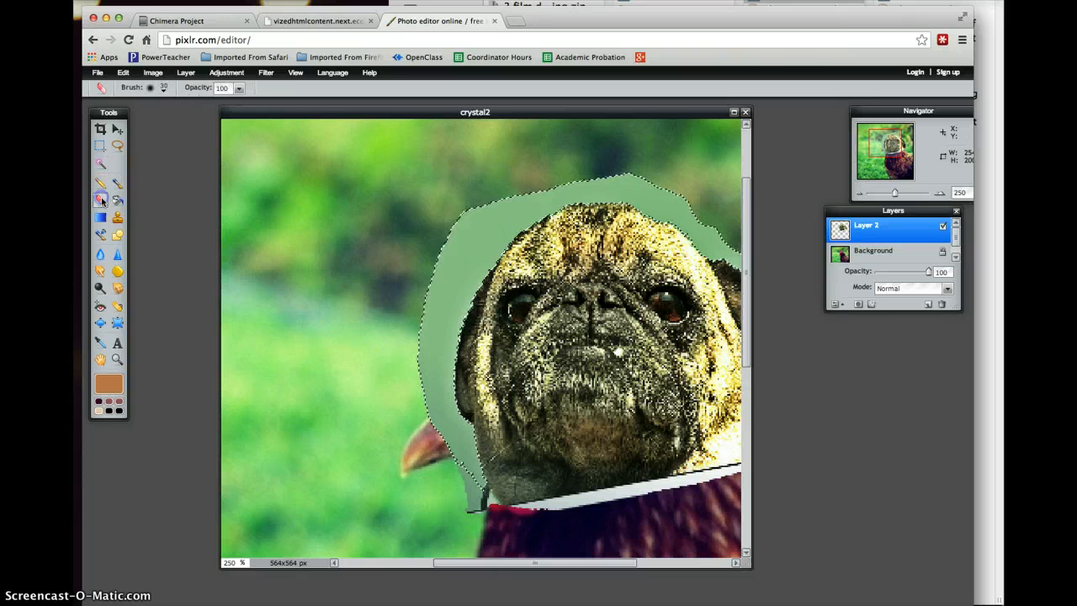
pyautogui.click(162, 87)
pyautogui.click(217, 152)
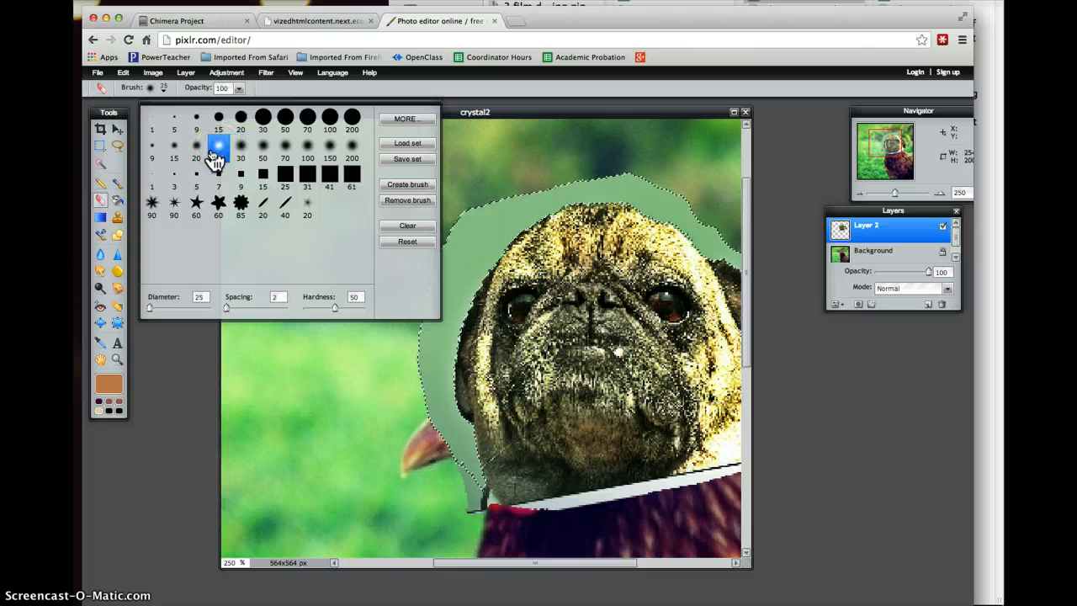
pyautogui.moveTo(445, 315)
pyautogui.mouseDown()
pyautogui.moveTo(512, 234)
pyautogui.moveTo(471, 267)
pyautogui.moveTo(442, 331)
pyautogui.moveTo(465, 284)
pyautogui.moveTo(440, 374)
pyautogui.moveTo(443, 339)
pyautogui.moveTo(442, 385)
pyautogui.moveTo(448, 364)
pyautogui.moveTo(423, 404)
pyautogui.moveTo(461, 227)
pyautogui.moveTo(511, 151)
pyautogui.moveTo(511, 202)
pyautogui.moveTo(581, 180)
pyautogui.moveTo(539, 214)
pyautogui.moveTo(630, 165)
pyautogui.moveTo(640, 176)
pyautogui.moveTo(568, 191)
pyautogui.moveTo(661, 211)
pyautogui.moveTo(683, 236)
pyautogui.moveTo(743, 263)
pyautogui.moveTo(620, 175)
pyautogui.mouseUp()
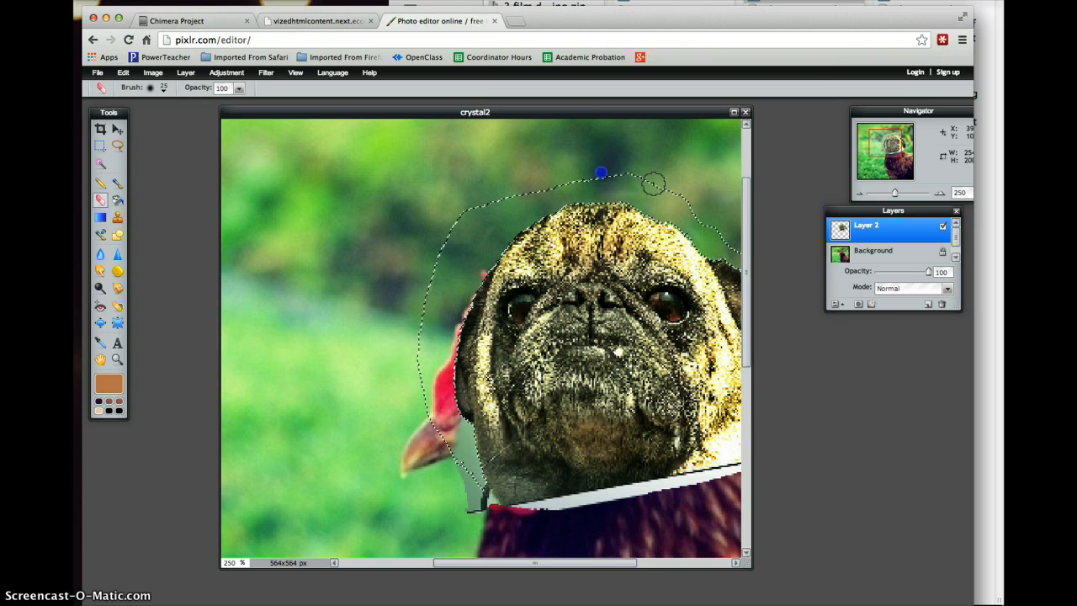
pyautogui.moveTo(474, 503); pyautogui.dragTo(464, 423)
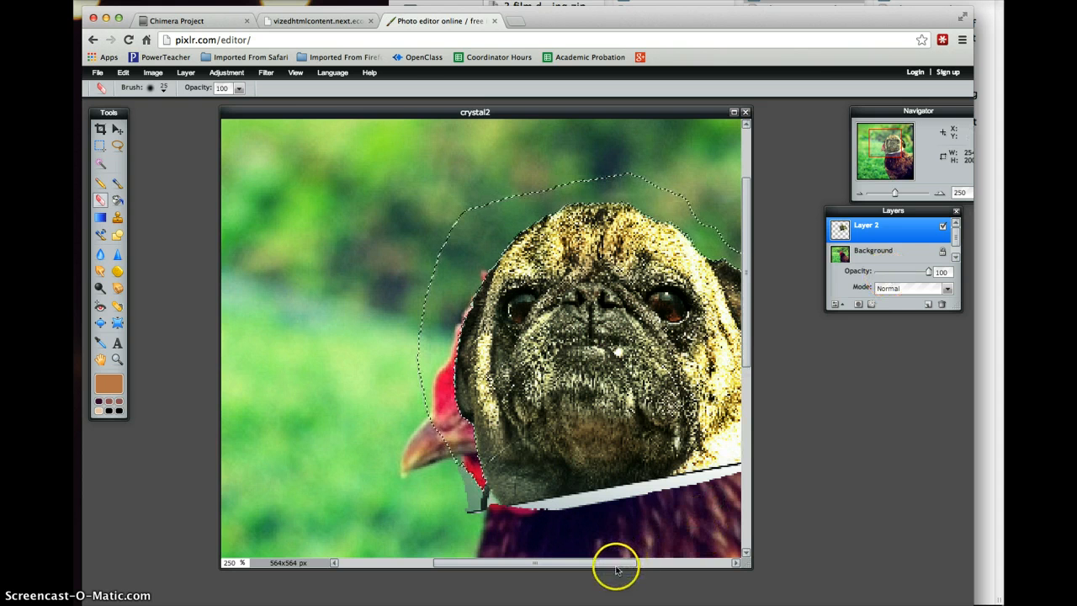
# - Erase the remaining selected green background around the pug's ear on the side facing away from the beak
pyautogui.moveTo(618, 565); pyautogui.dragTo(713, 567)
pyautogui.moveTo(608, 433); pyautogui.dragTo(593, 432)
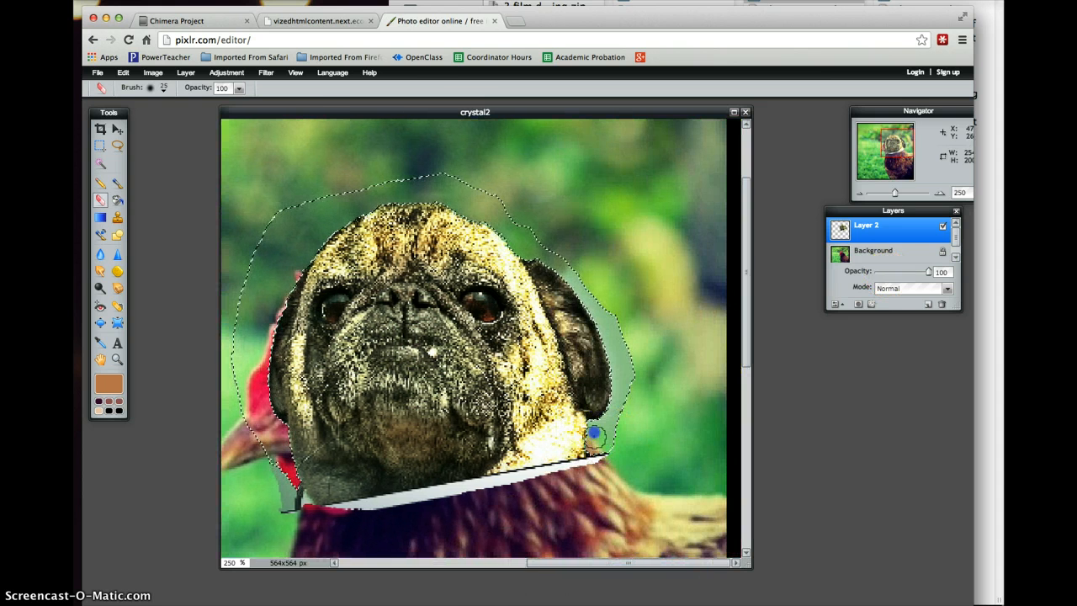
pyautogui.moveTo(624, 397); pyautogui.dragTo(603, 316)
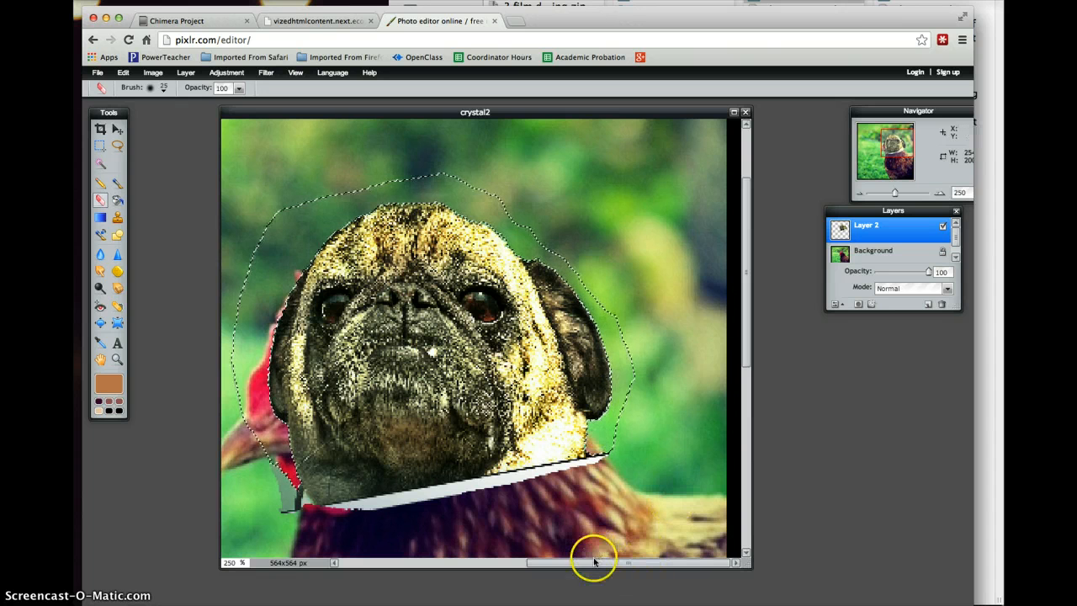
# - Select the leftover gray patch beside the pug's neck below the beak with the Wand tool and erase it
pyautogui.moveTo(593, 561); pyautogui.dragTo(558, 564)
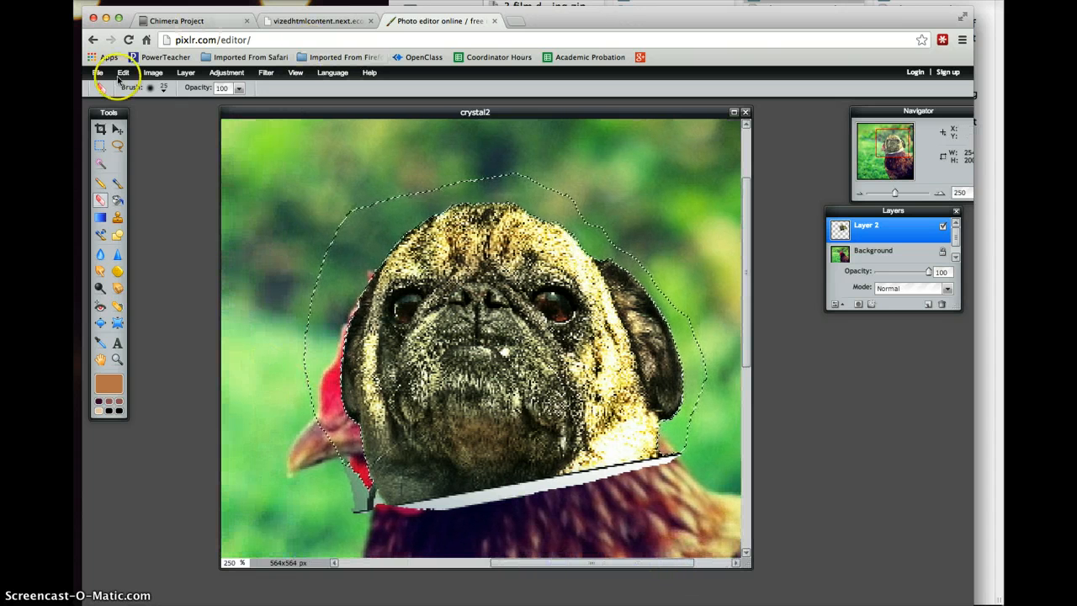
pyautogui.click(100, 164)
pyautogui.click(389, 515)
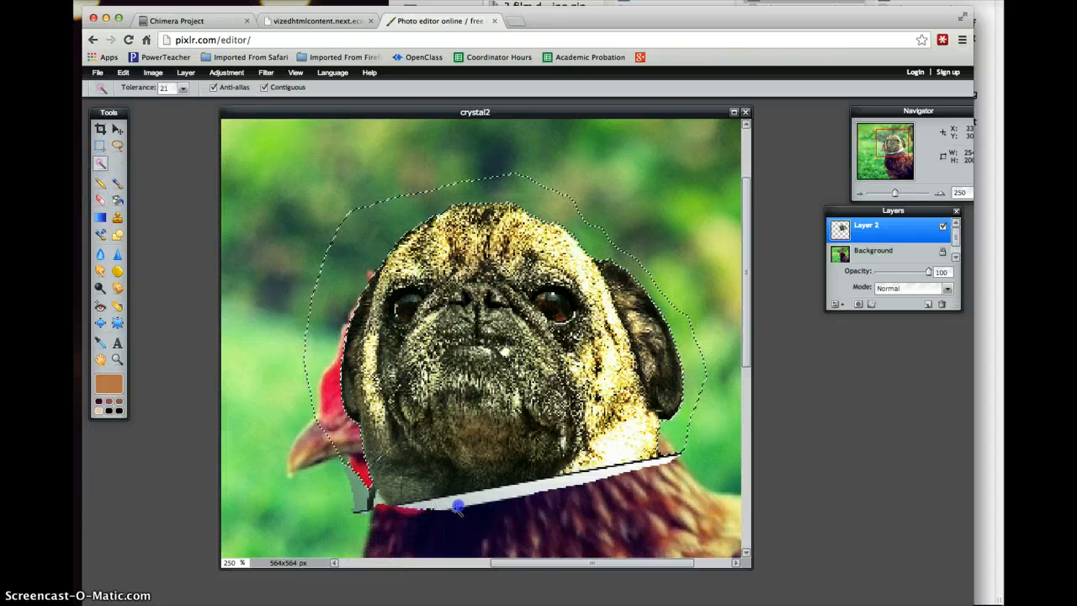
pyautogui.click(388, 497)
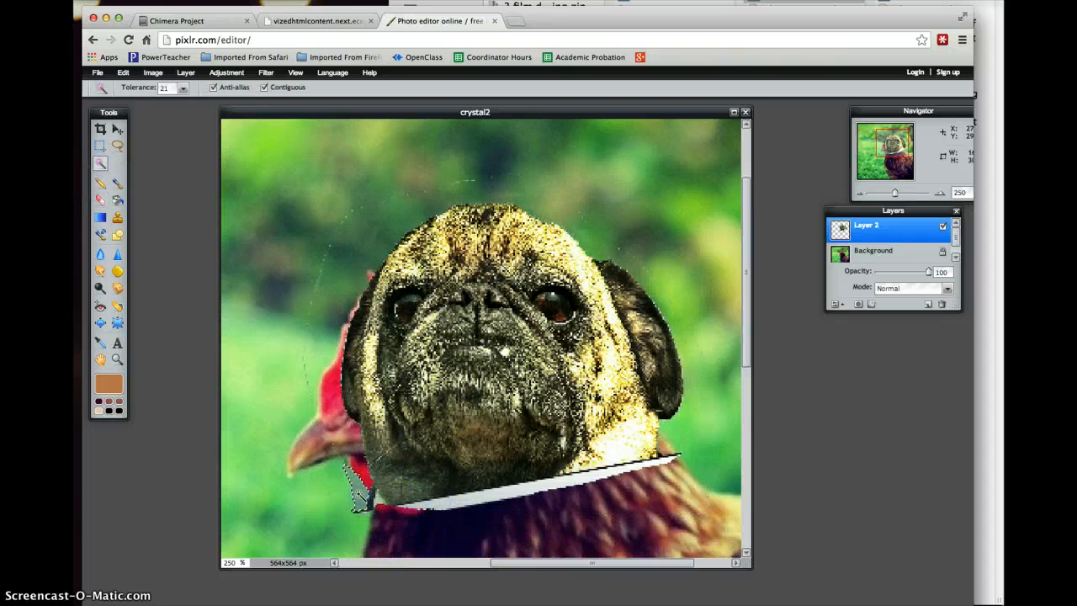
pyautogui.click(100, 198)
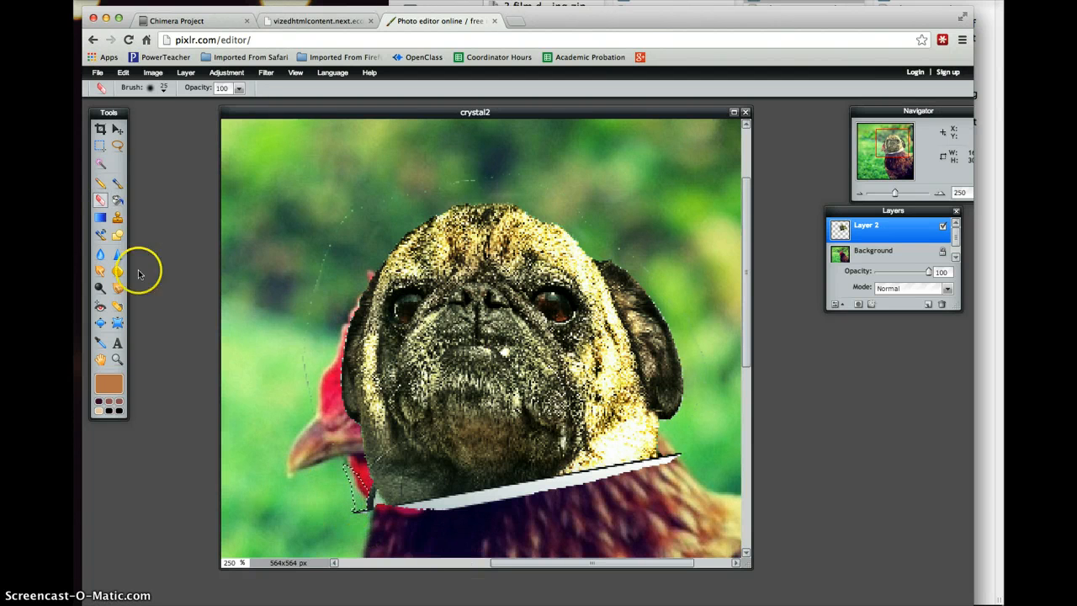
# - Select the white strip below the pug's neck on Layer 2 with the Wand tool and erase it
pyautogui.click(100, 162)
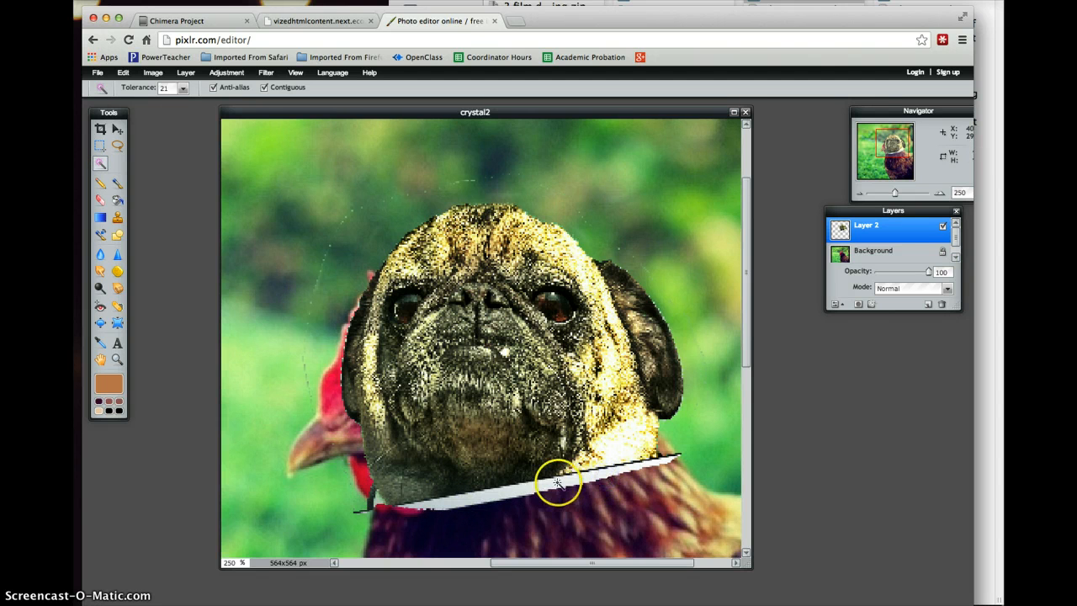
pyautogui.click(99, 200)
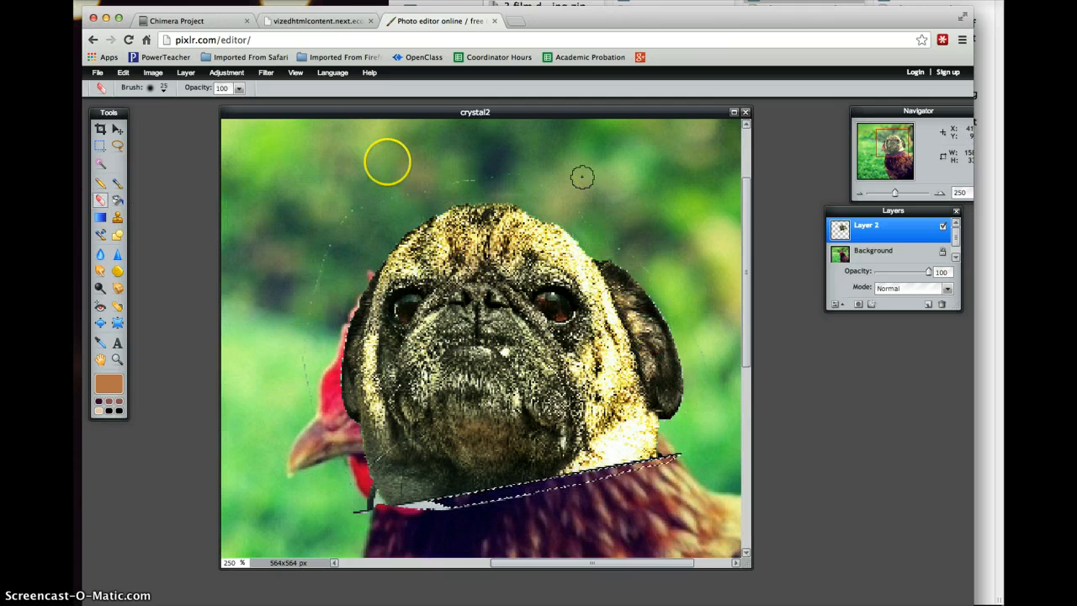
pyautogui.click(104, 164)
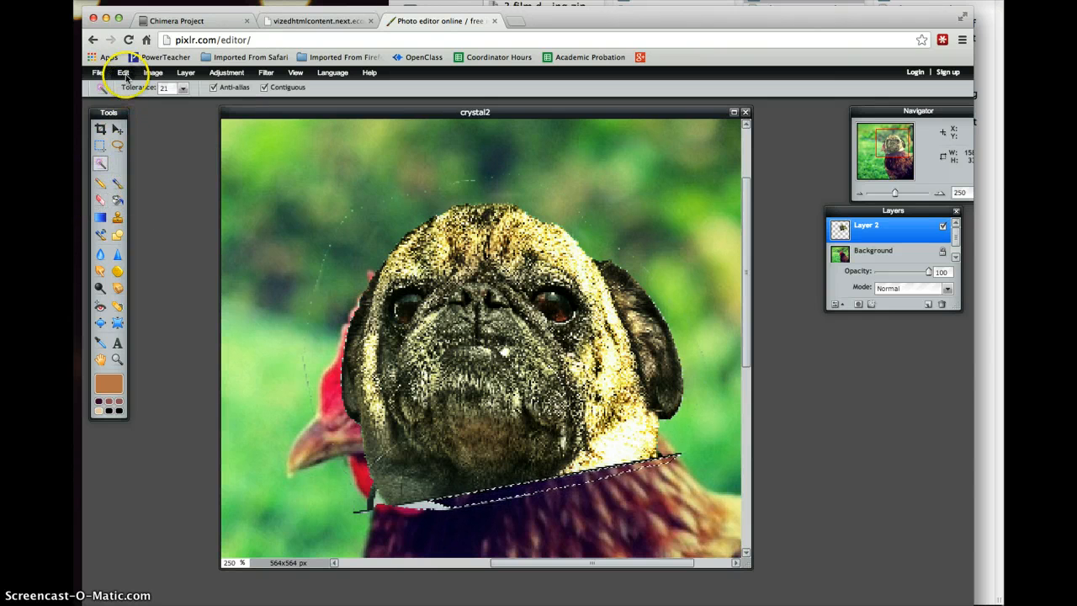
# - Deselect everything and erase the leftover lines, specks and light patch around the pug's neck and head with the 25 px eraser
pyautogui.click(124, 74)
pyautogui.click(154, 207)
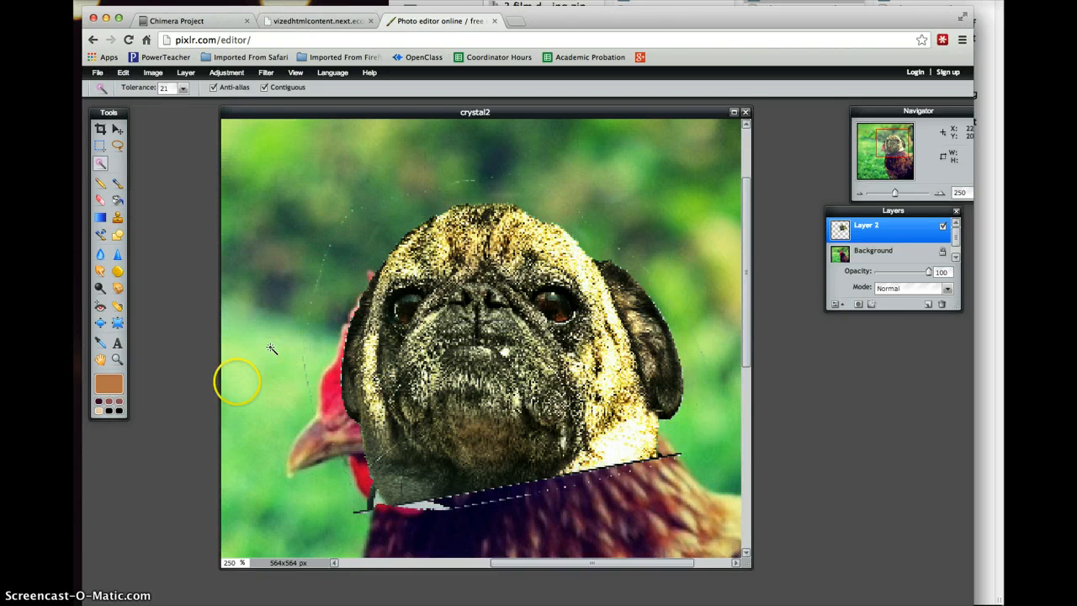
pyautogui.click(100, 200)
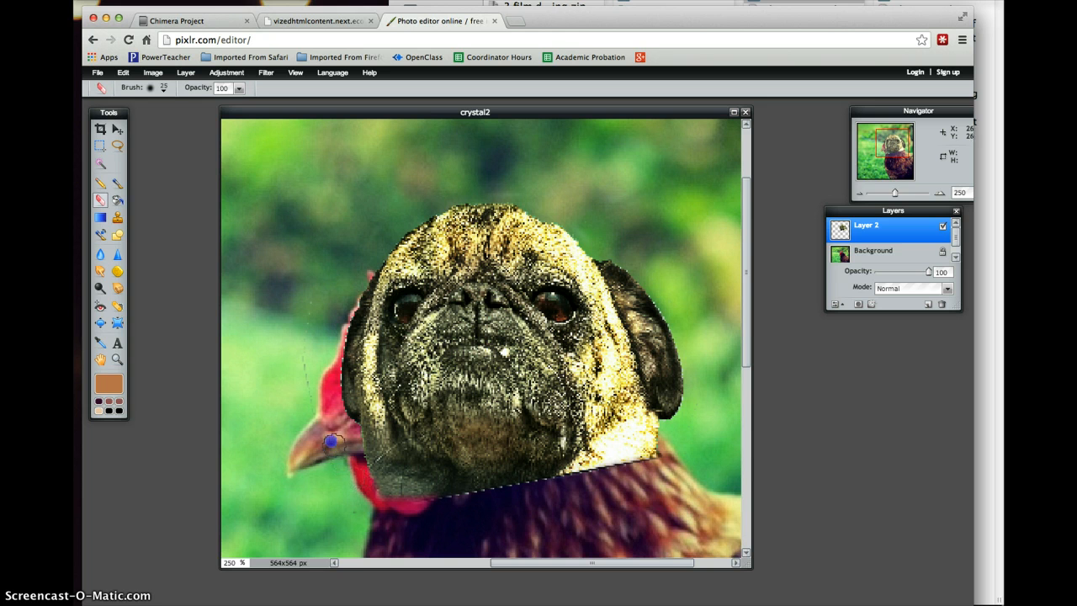
# - Soften the pug's lower neck edge and clear stray marks beside the head using a soft 30 px eraser at 61 opacity
pyautogui.click(164, 87)
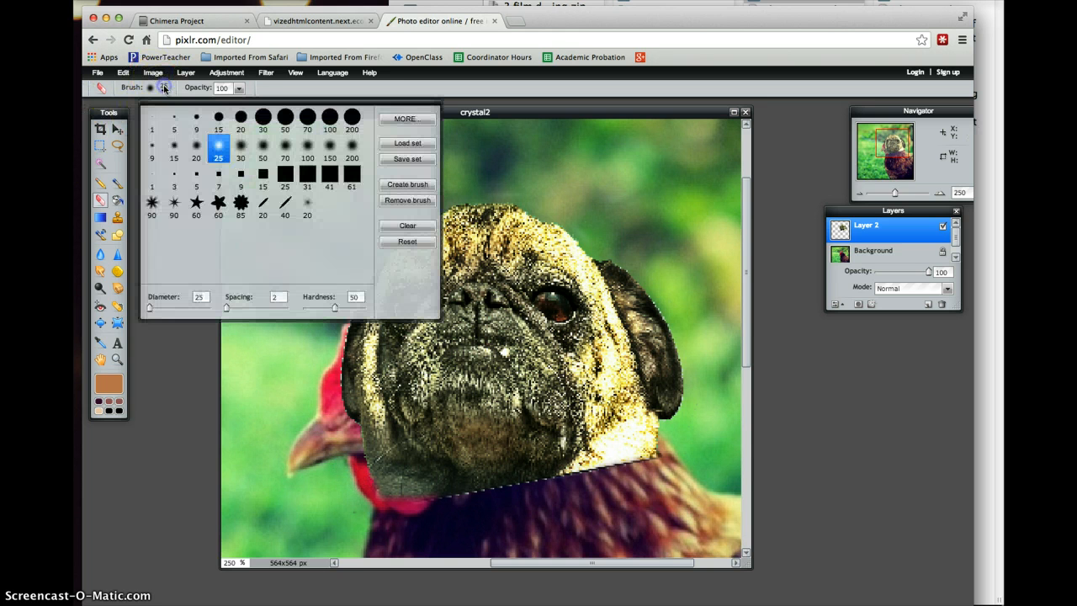
pyautogui.click(240, 149)
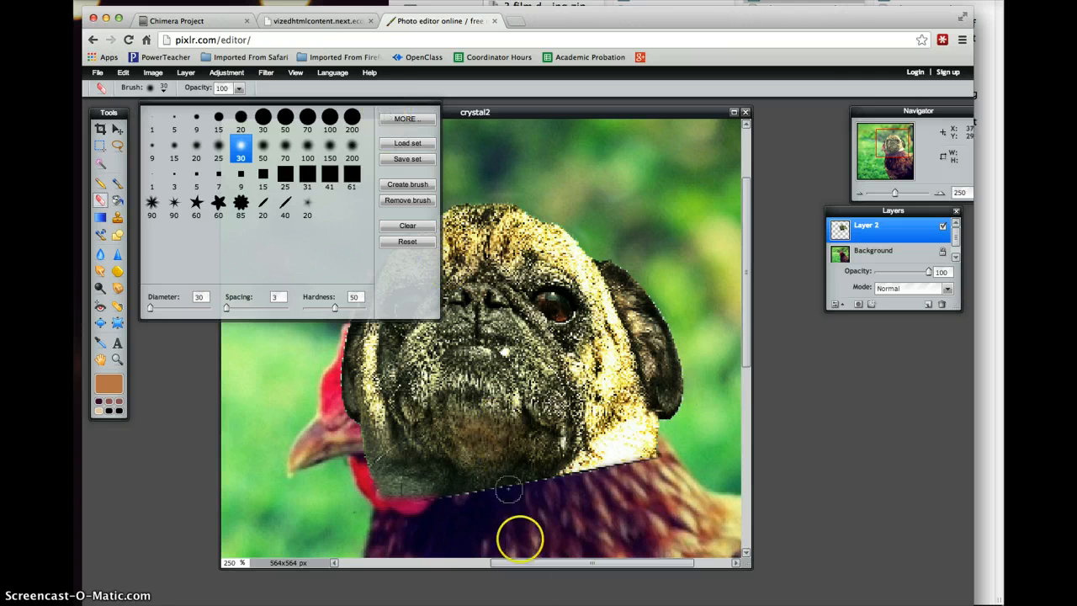
pyautogui.click(523, 529)
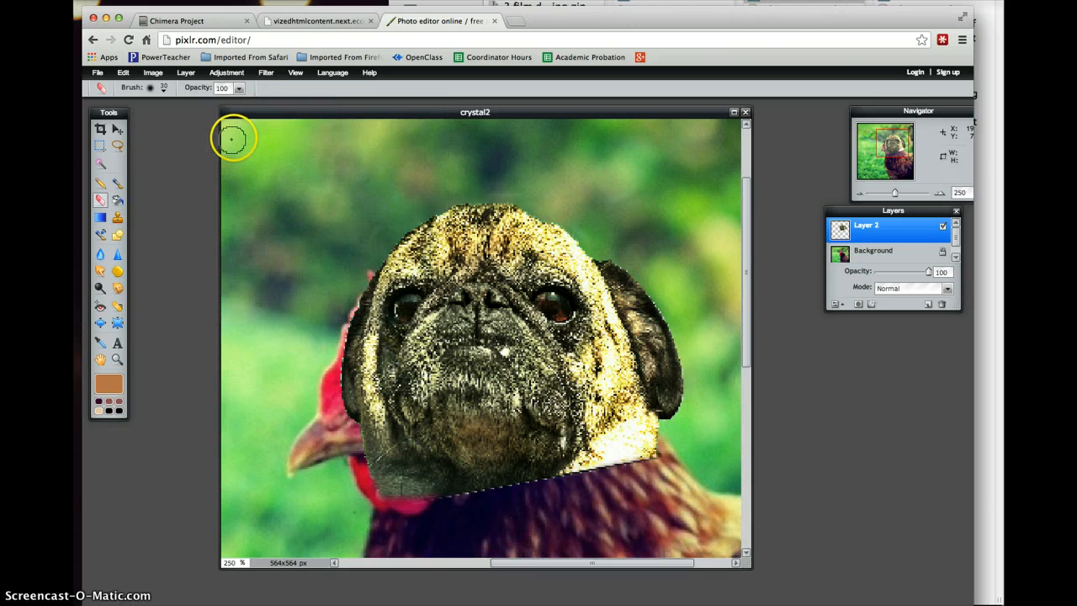
pyautogui.click(239, 88)
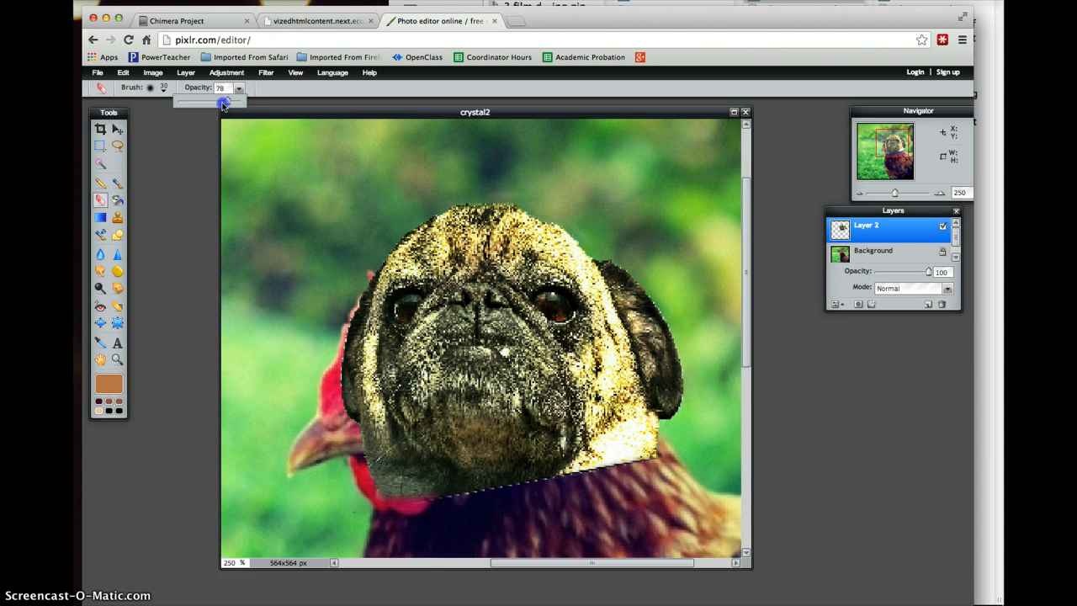
pyautogui.click(441, 515)
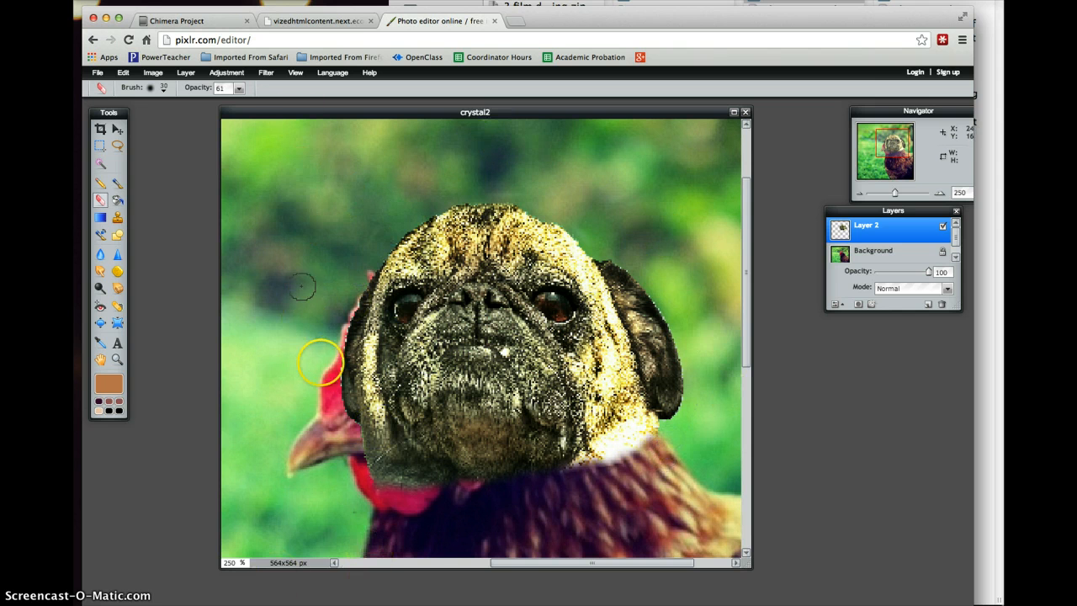
pyautogui.moveTo(320, 362)
pyautogui.mouseDown()
pyautogui.moveTo(355, 345)
pyautogui.moveTo(364, 428)
pyautogui.moveTo(341, 388)
pyautogui.moveTo(358, 329)
pyautogui.mouseUp()
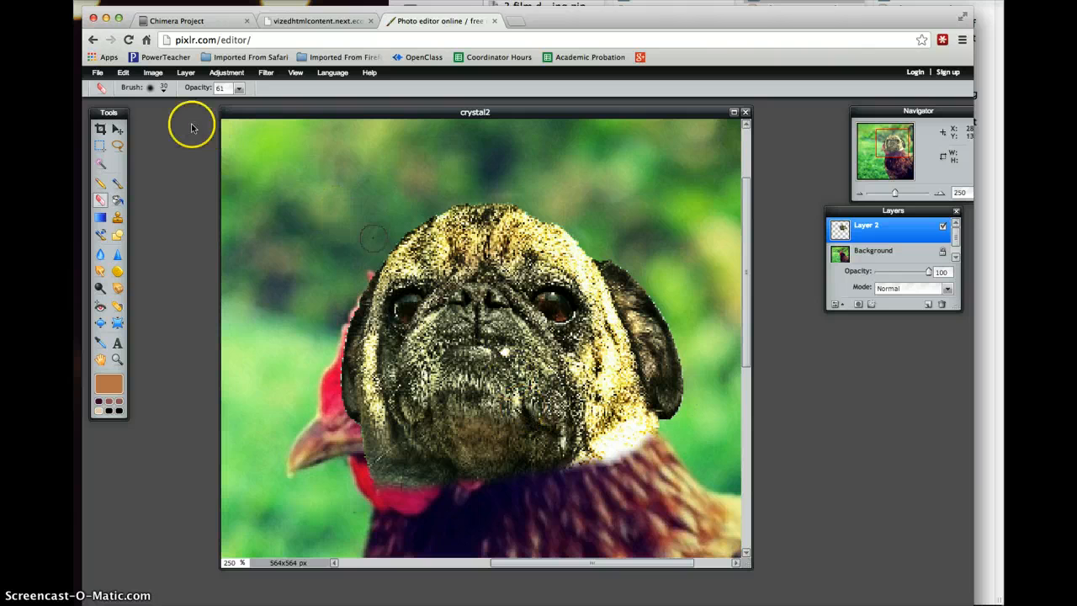
# - Enlarge and slightly rotate the pug's head with Free transform so it covers more of the chicken's face, and apply the changes
pyautogui.click(123, 73)
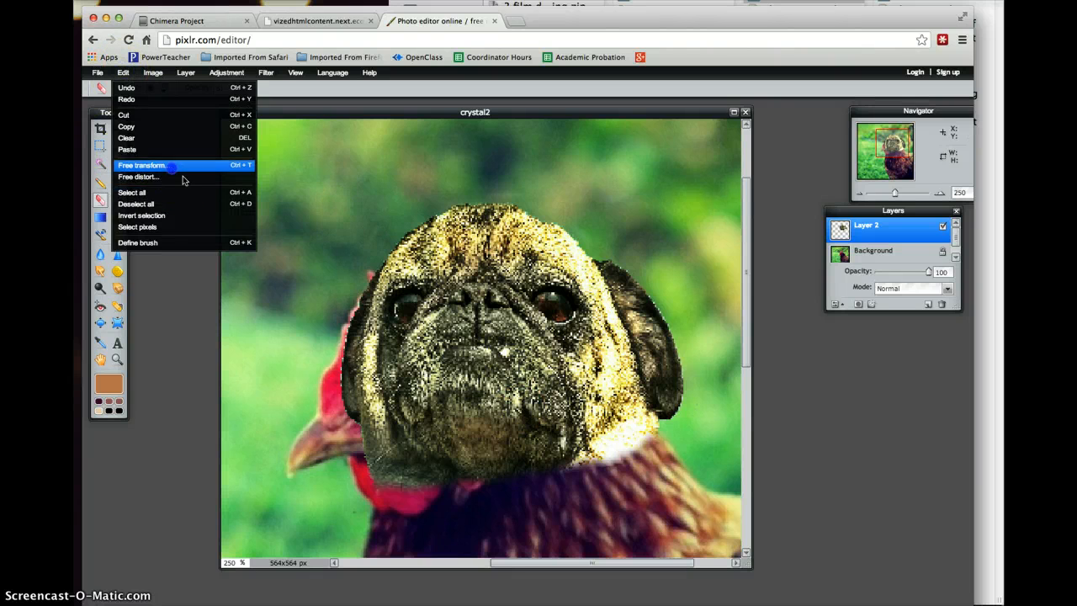
pyautogui.click(169, 166)
pyautogui.moveTo(339, 177); pyautogui.dragTo(320, 149)
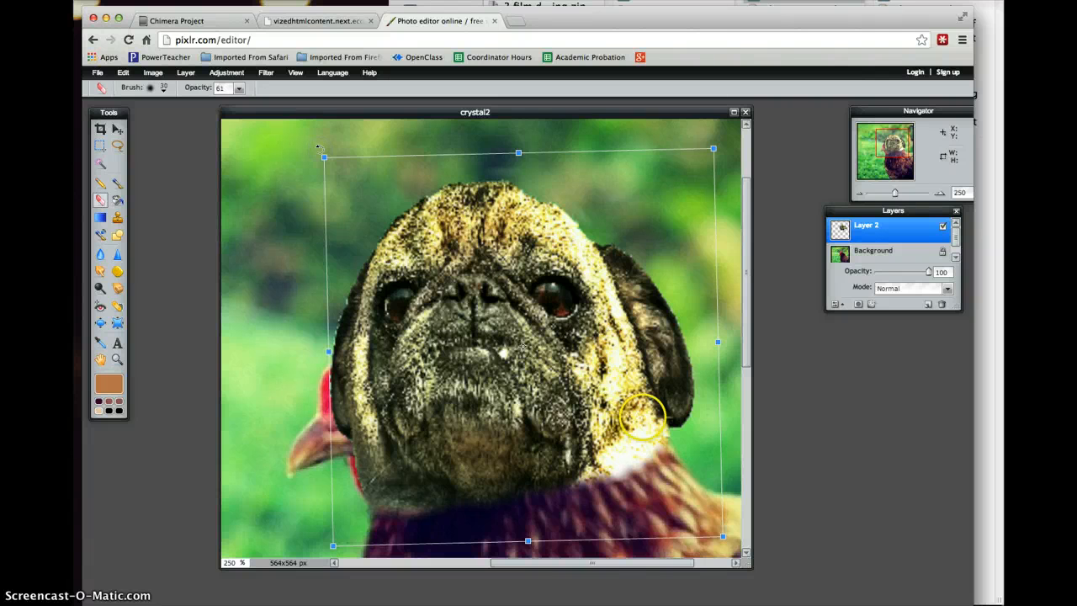
pyautogui.click(248, 290)
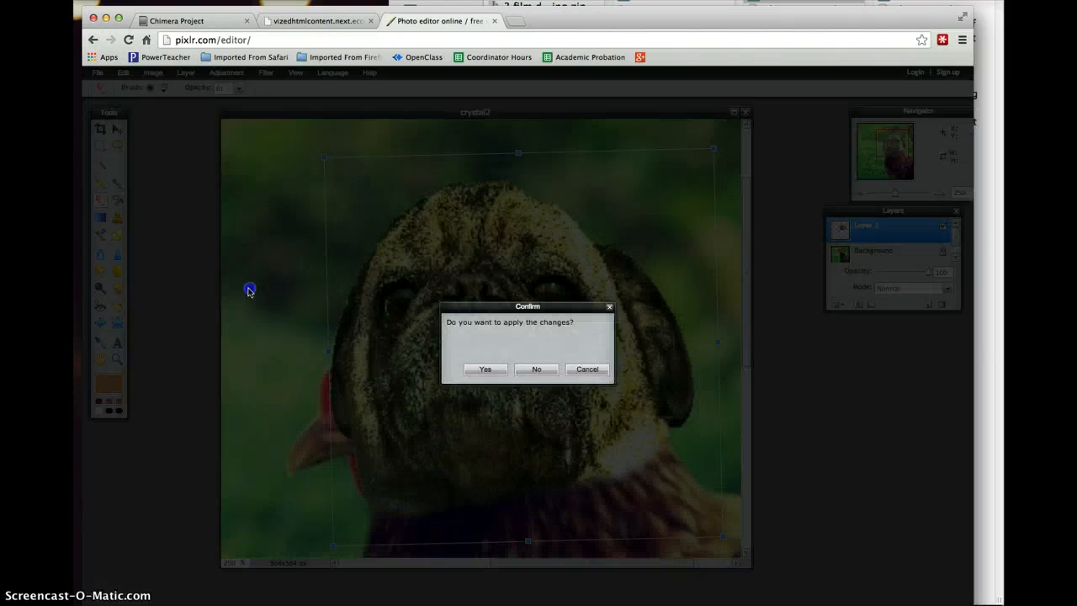
pyautogui.click(488, 370)
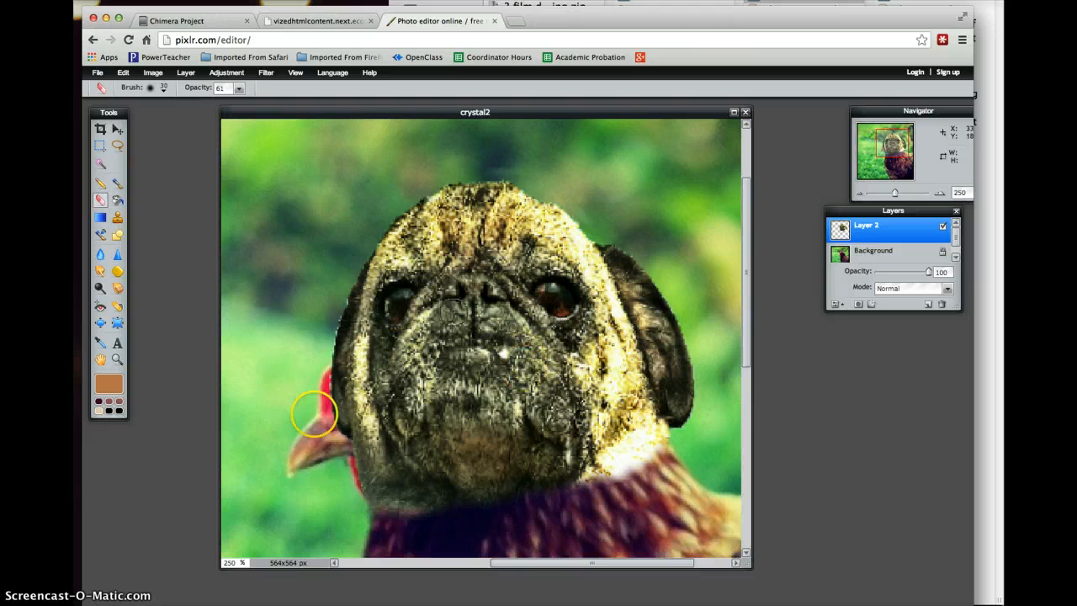
# - Make the Background layer active and set the Clone stamp to the hard-edged 20 px brush
pyautogui.moveTo(743, 362); pyautogui.dragTo(754, 407)
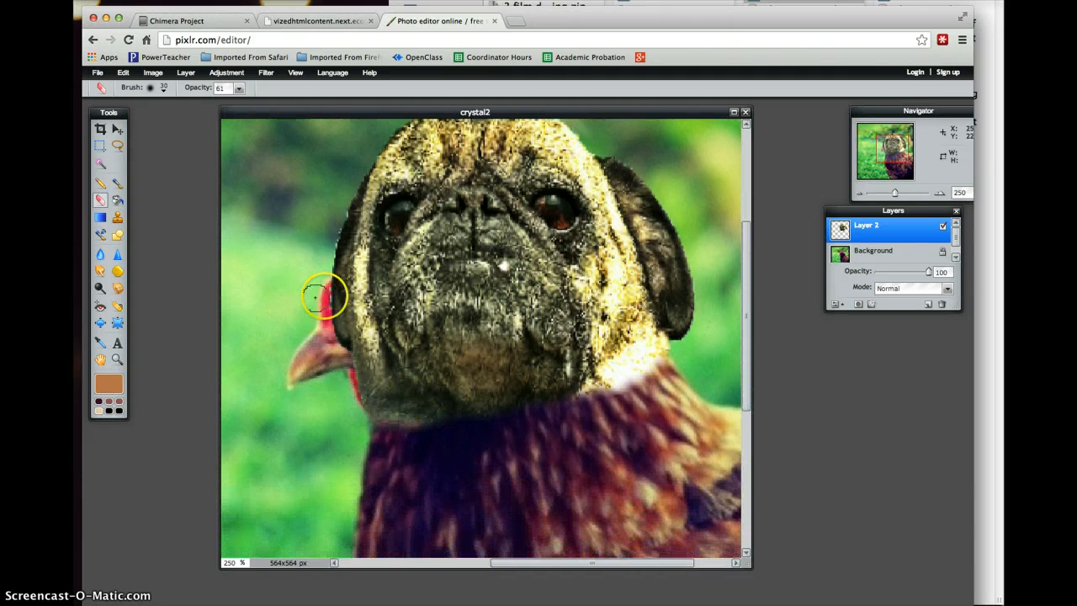
pyautogui.moveTo(328, 391)
pyautogui.mouseDown()
pyautogui.moveTo(336, 399)
pyautogui.moveTo(313, 367)
pyautogui.moveTo(322, 284)
pyautogui.mouseUp()
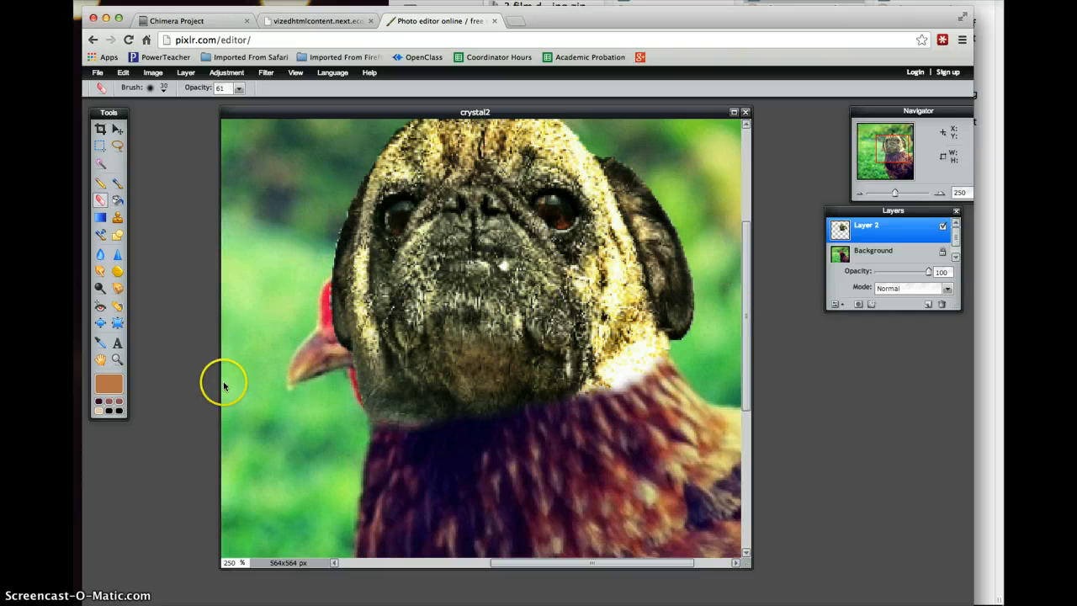
pyautogui.click(867, 229)
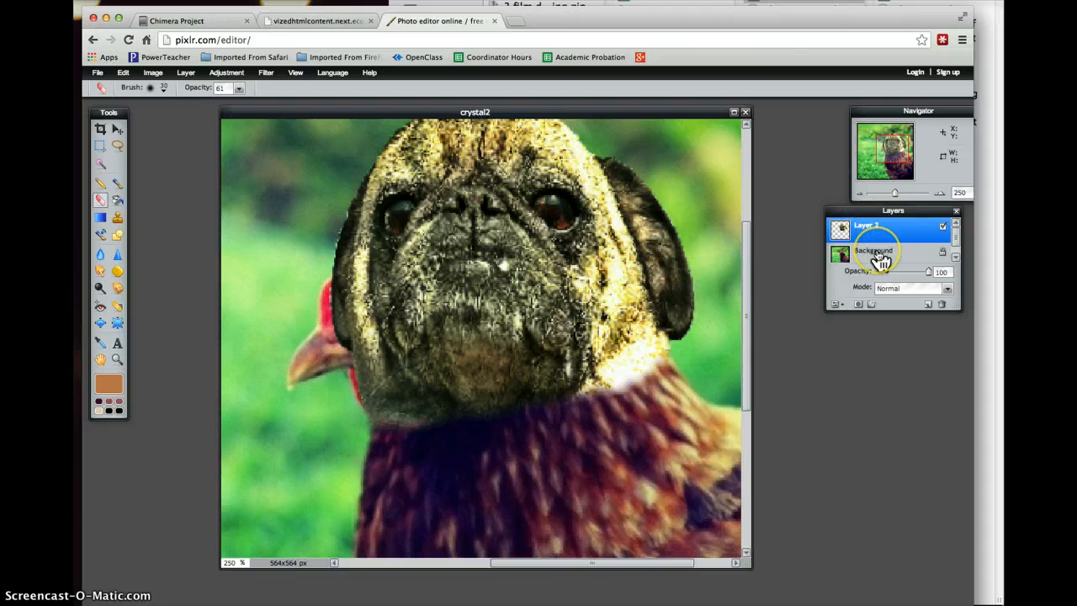
pyautogui.click(880, 261)
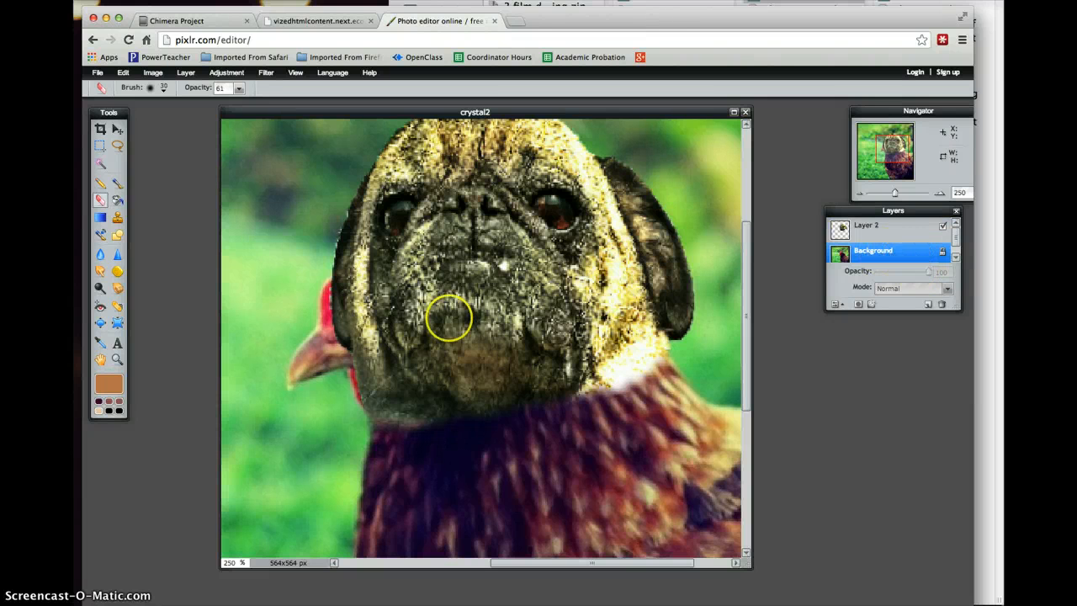
pyautogui.moveTo(324, 364)
pyautogui.mouseDown()
pyautogui.moveTo(290, 296)
pyautogui.moveTo(285, 337)
pyautogui.moveTo(236, 339)
pyautogui.moveTo(329, 388)
pyautogui.moveTo(305, 397)
pyautogui.mouseUp()
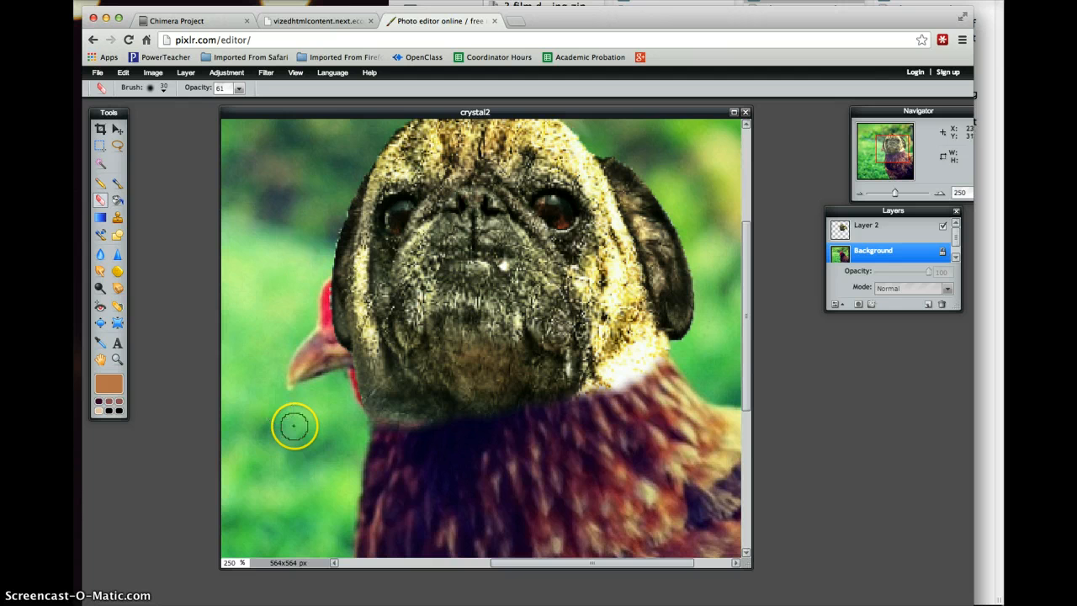
pyautogui.click(129, 222)
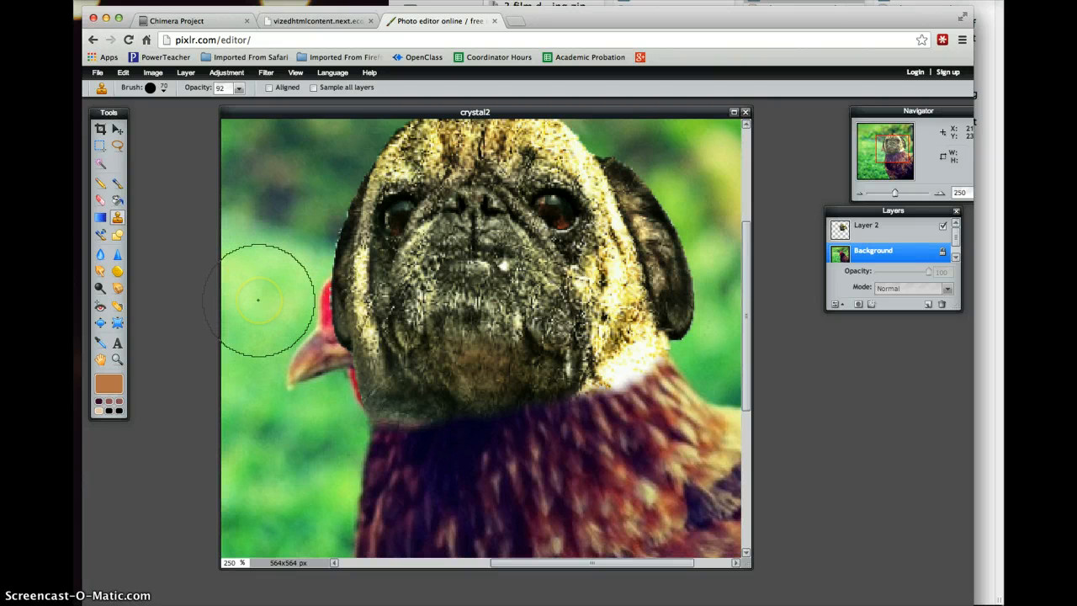
pyautogui.click(160, 89)
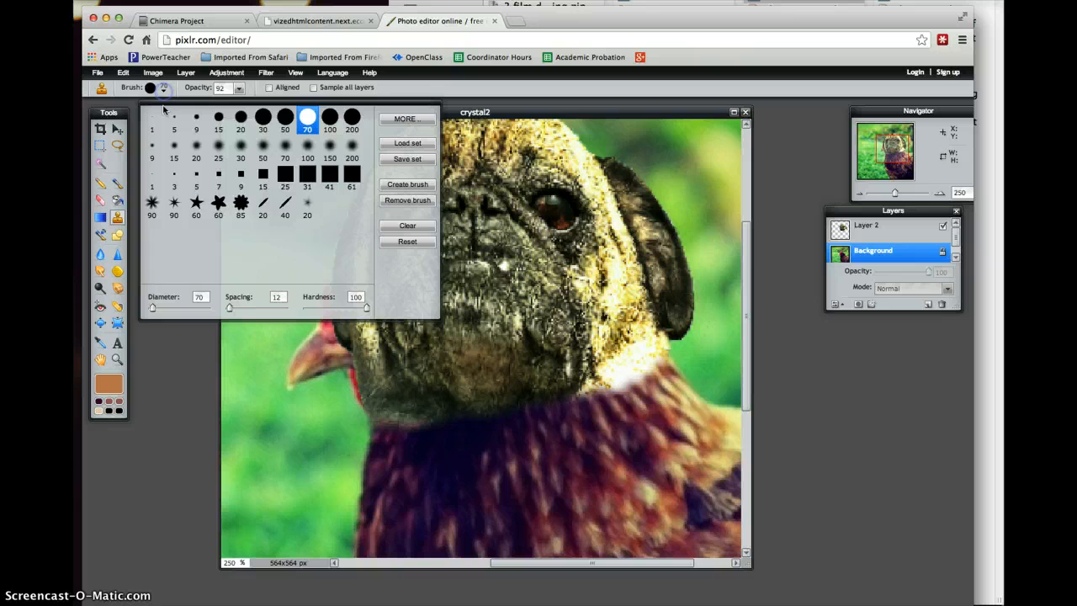
pyautogui.click(240, 117)
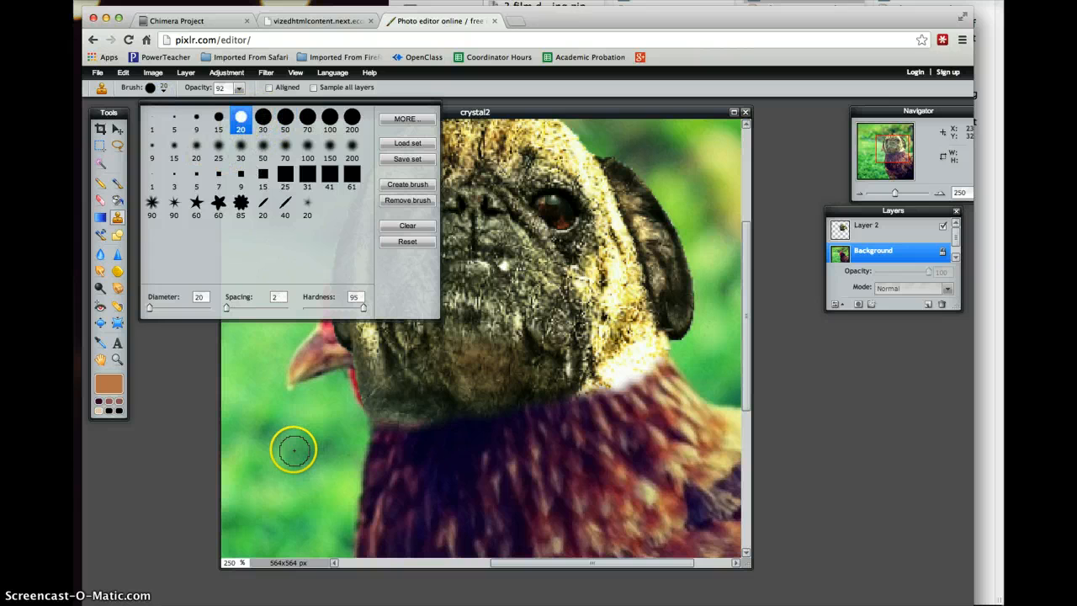
pyautogui.click(269, 409)
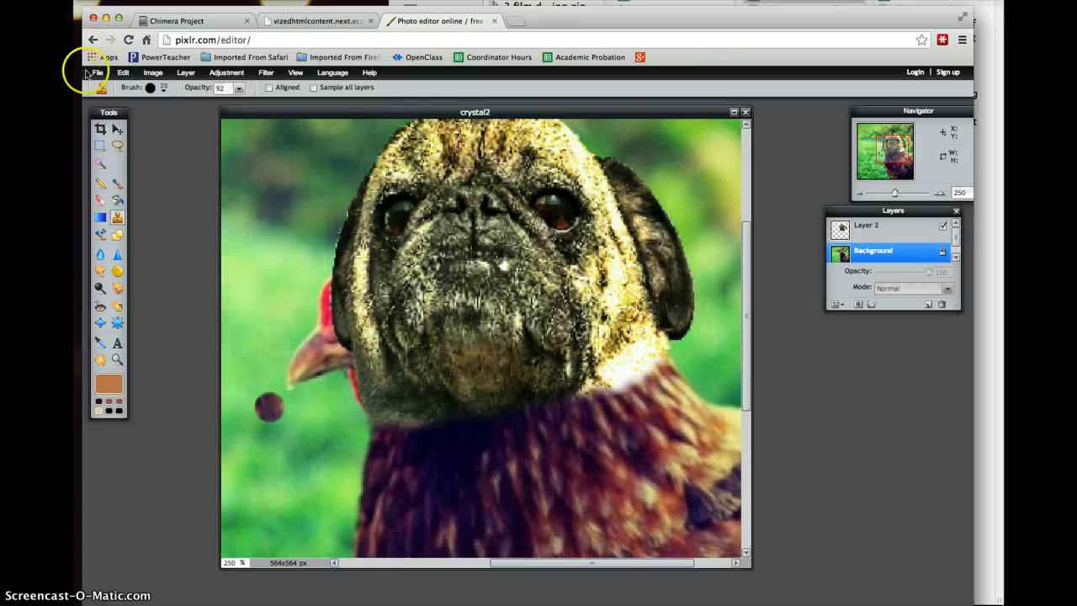
pyautogui.click(123, 72)
pyautogui.click(127, 88)
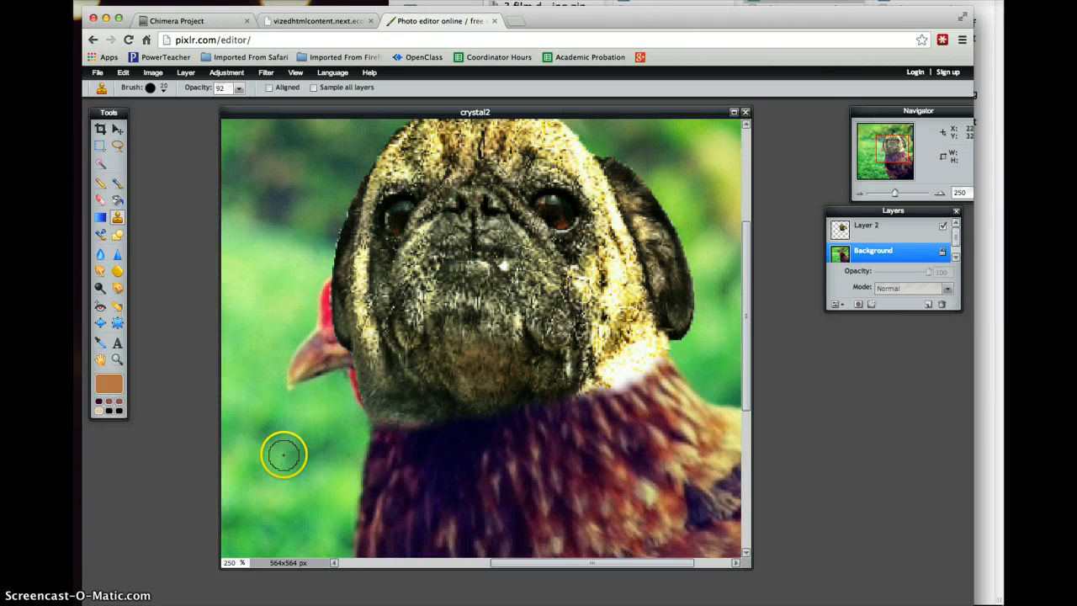
# - Clone green grass over the chicken's exposed beak, comb and wattle beside the pug's head on the Background layer
pyautogui.click(288, 388)
pyautogui.moveTo(290, 383)
pyautogui.mouseDown()
pyautogui.moveTo(292, 356)
pyautogui.moveTo(315, 373)
pyautogui.moveTo(326, 270)
pyautogui.moveTo(328, 335)
pyautogui.moveTo(348, 365)
pyautogui.mouseUp()
pyautogui.moveTo(357, 403)
pyautogui.mouseDown()
pyautogui.moveTo(319, 366)
pyautogui.moveTo(310, 335)
pyautogui.mouseUp()
pyautogui.click(289, 374)
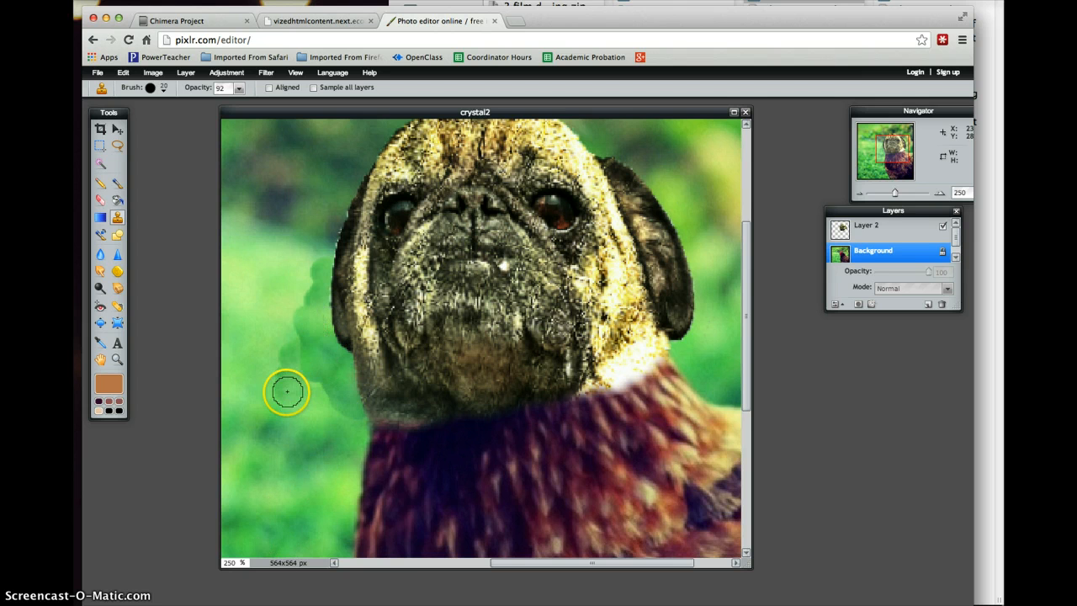
# - Blend the cloned grass beside the pug's face into its surroundings with the Spot heal tool at size 46, using Blend Nearby
pyautogui.click(118, 306)
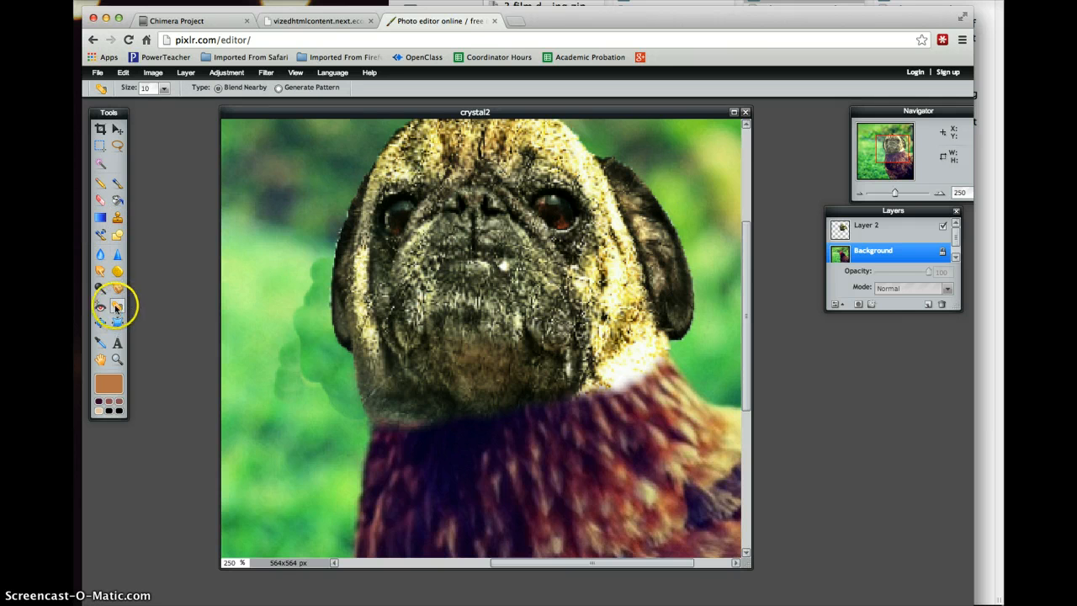
pyautogui.click(163, 90)
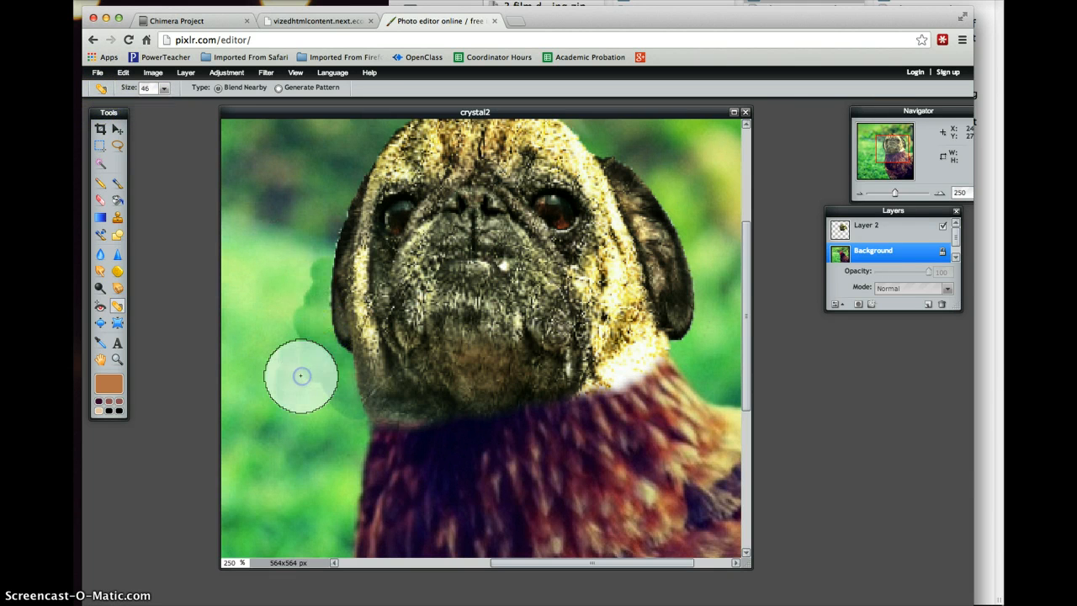
pyautogui.click(334, 395)
pyautogui.click(294, 336)
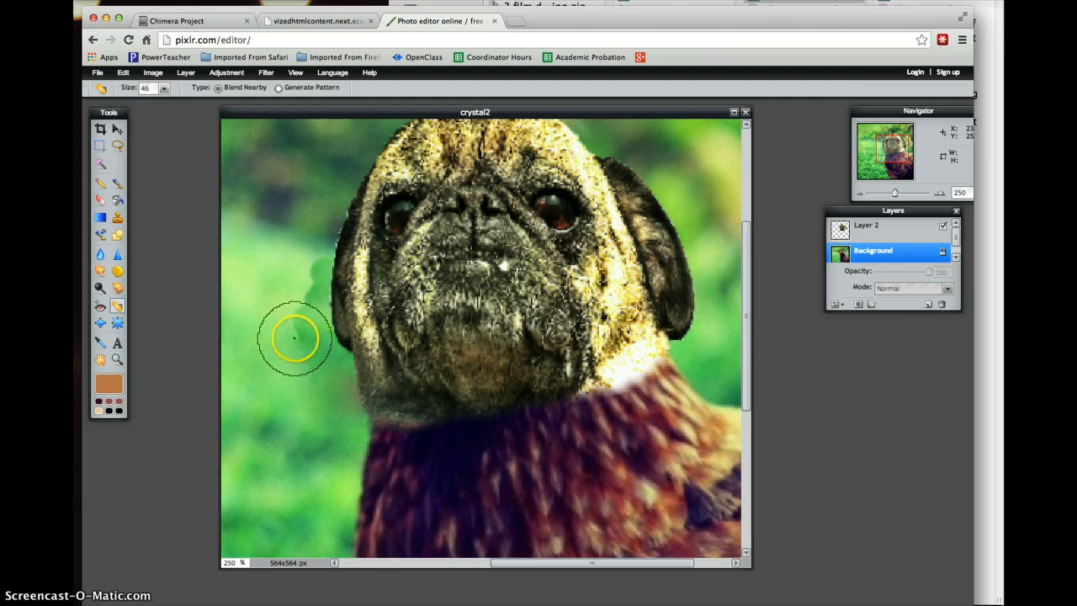
pyautogui.click(284, 293)
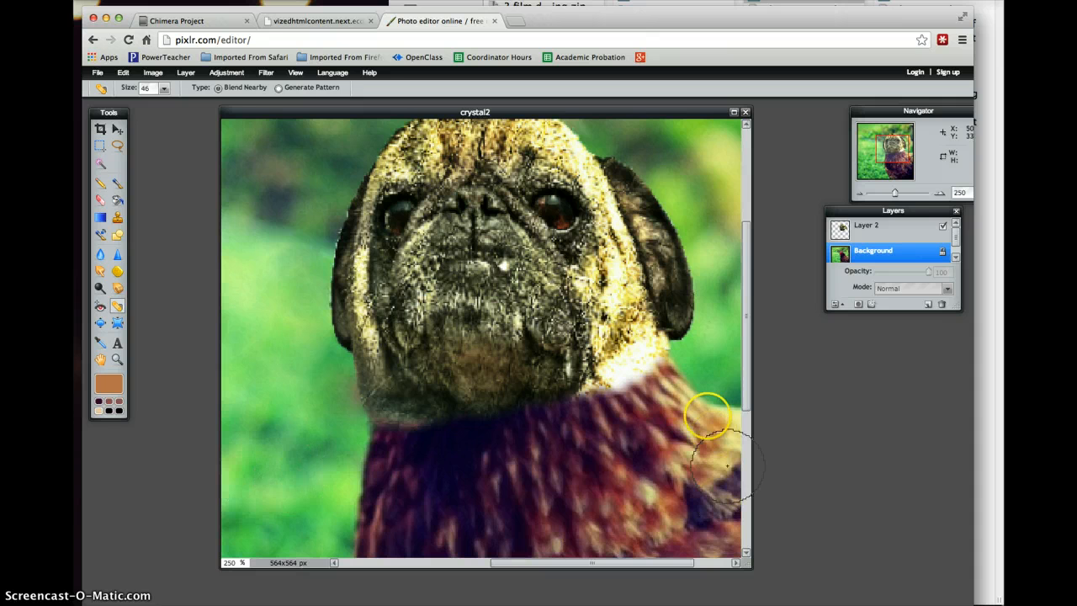
# - Open the example image chug.jpg from the chimera folder alongside the current composition
pyautogui.moveTo(744, 379); pyautogui.dragTo(745, 351)
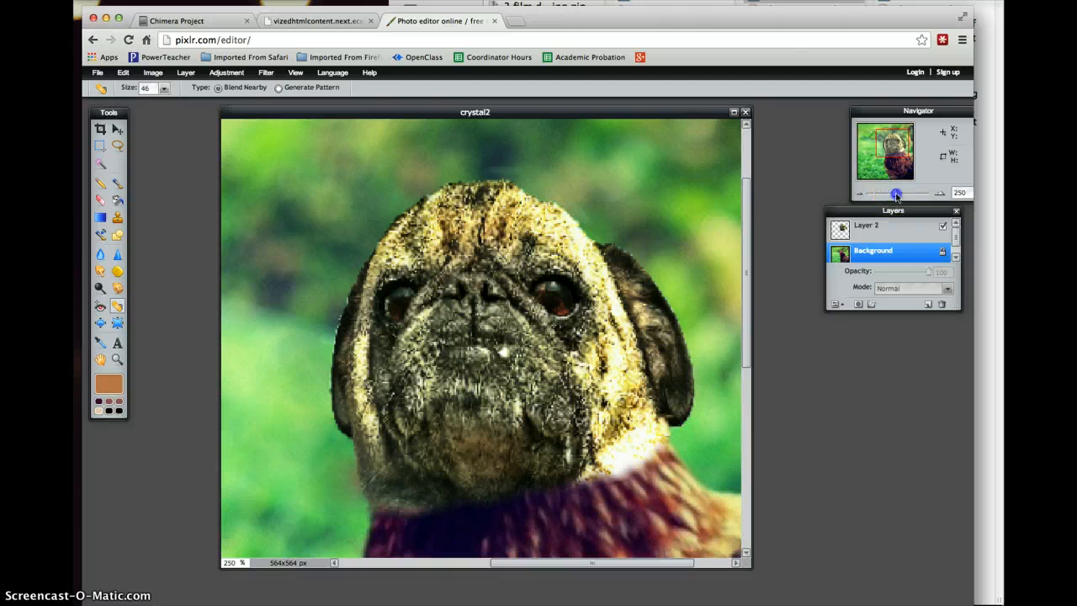
pyautogui.moveTo(894, 193); pyautogui.dragTo(886, 193)
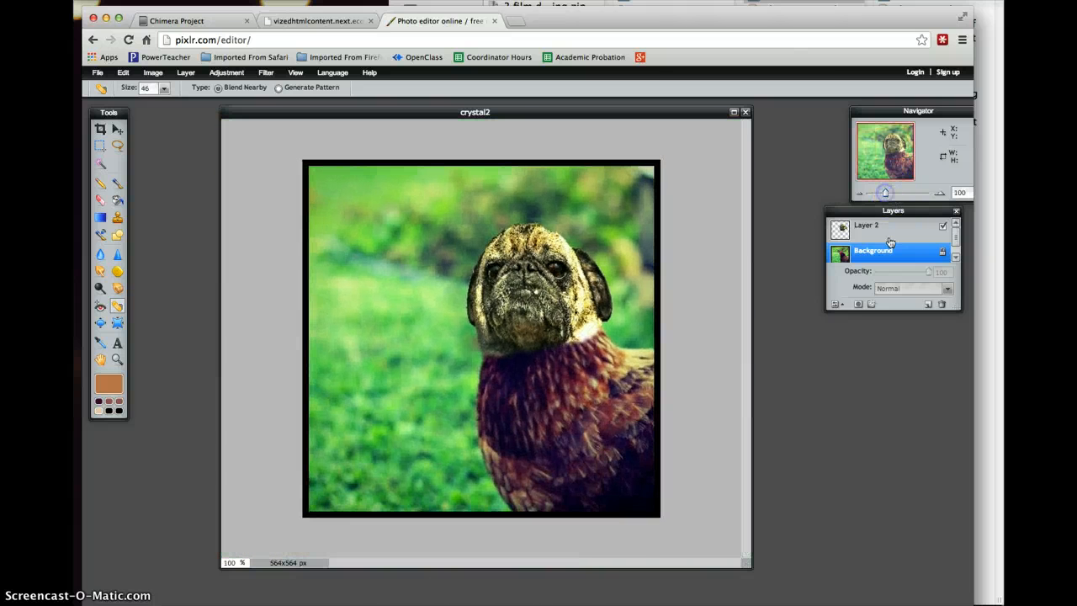
pyautogui.click(98, 73)
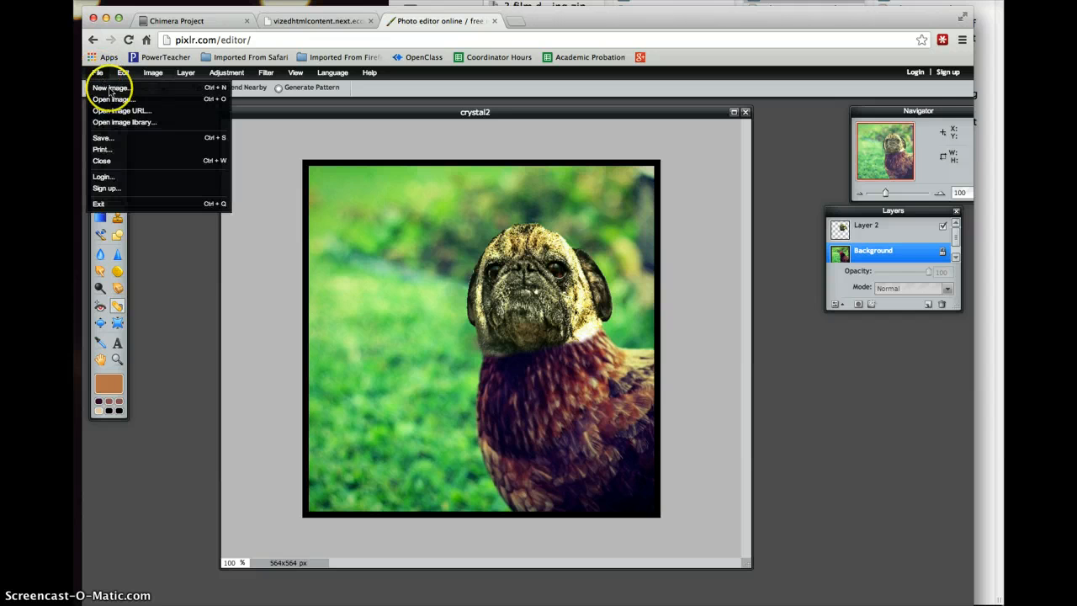
pyautogui.click(116, 100)
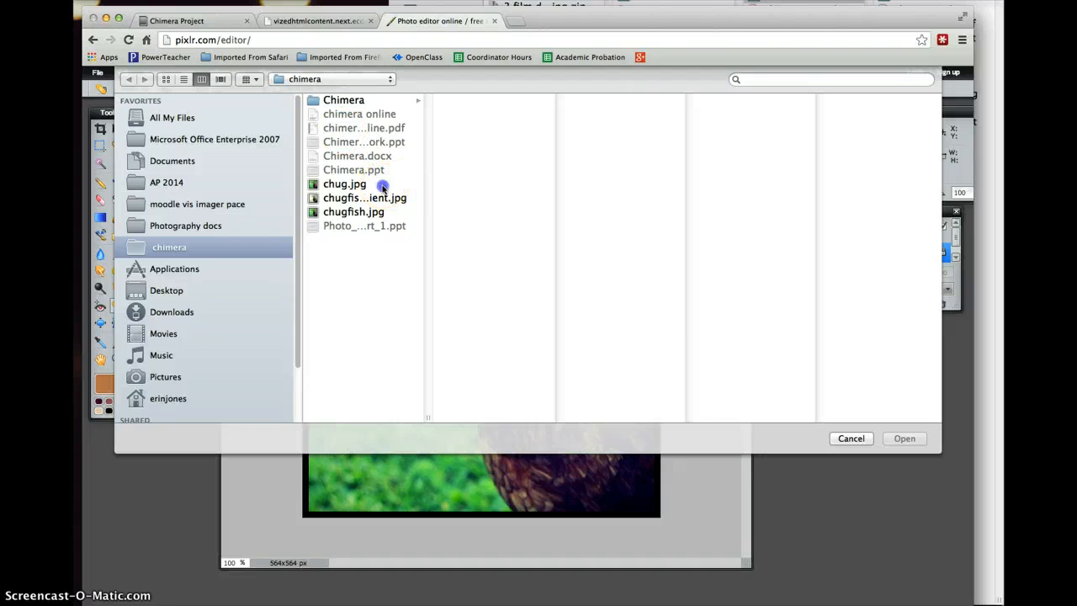
pyautogui.click(382, 186)
pyautogui.click(902, 438)
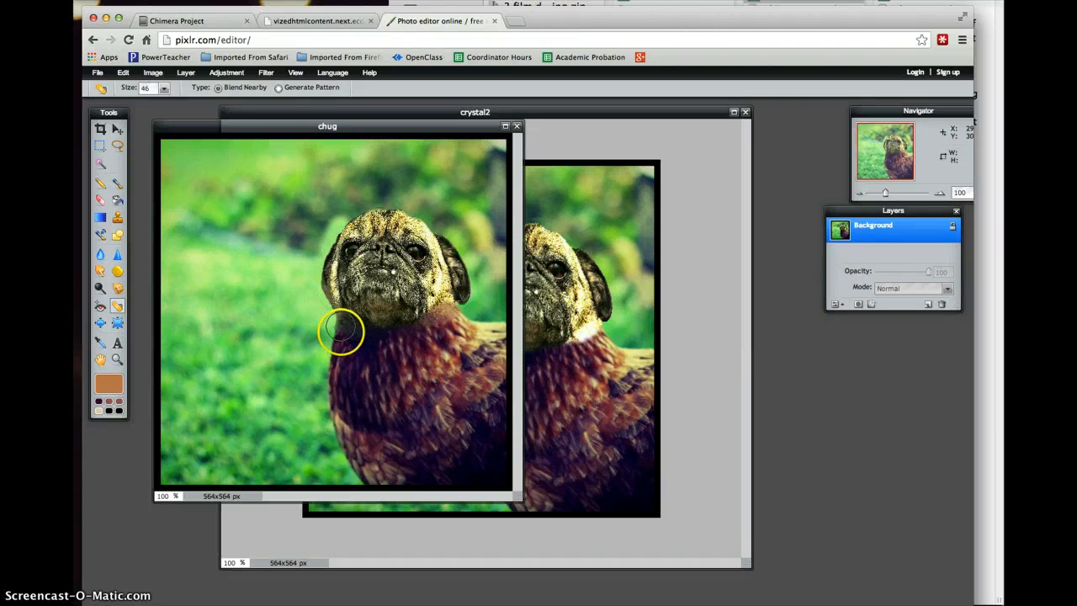
# - Open the example image chugfish.jpg from the chimera folder and maximize its image window
pyautogui.click(452, 316)
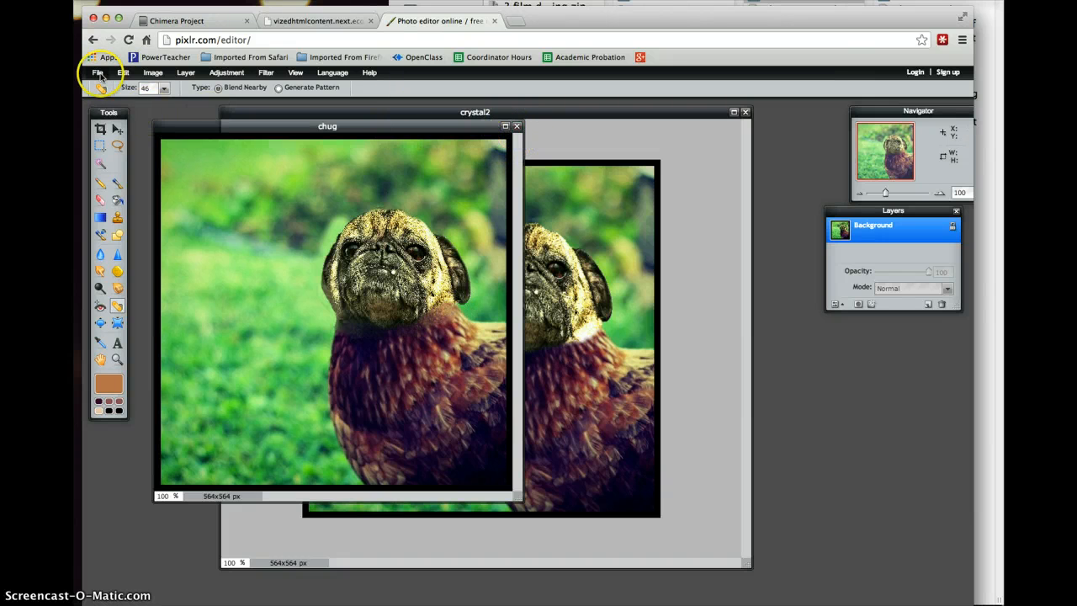
pyautogui.click(98, 73)
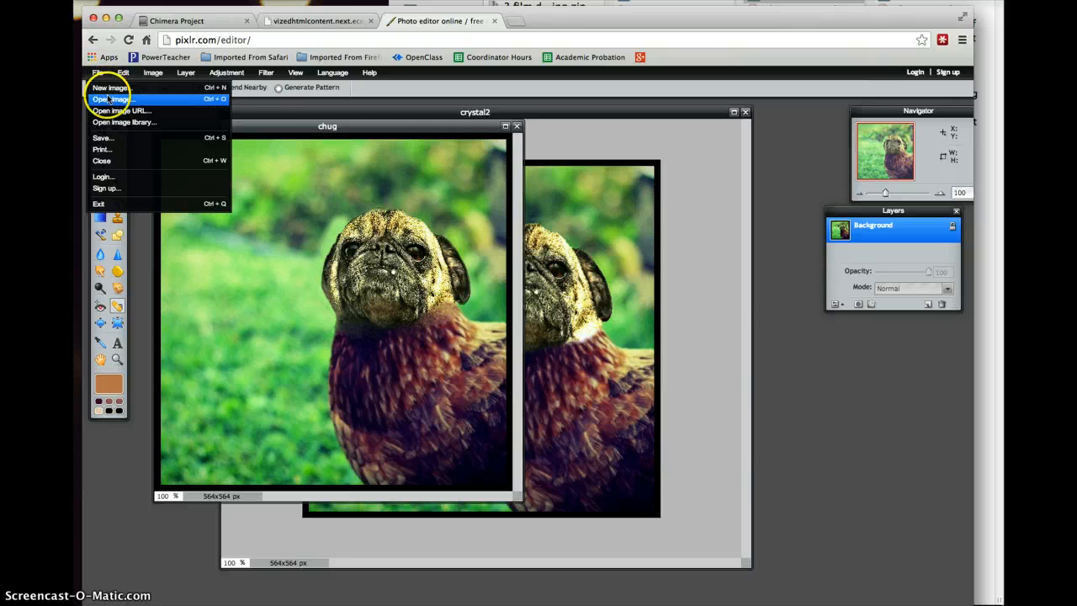
pyautogui.click(107, 98)
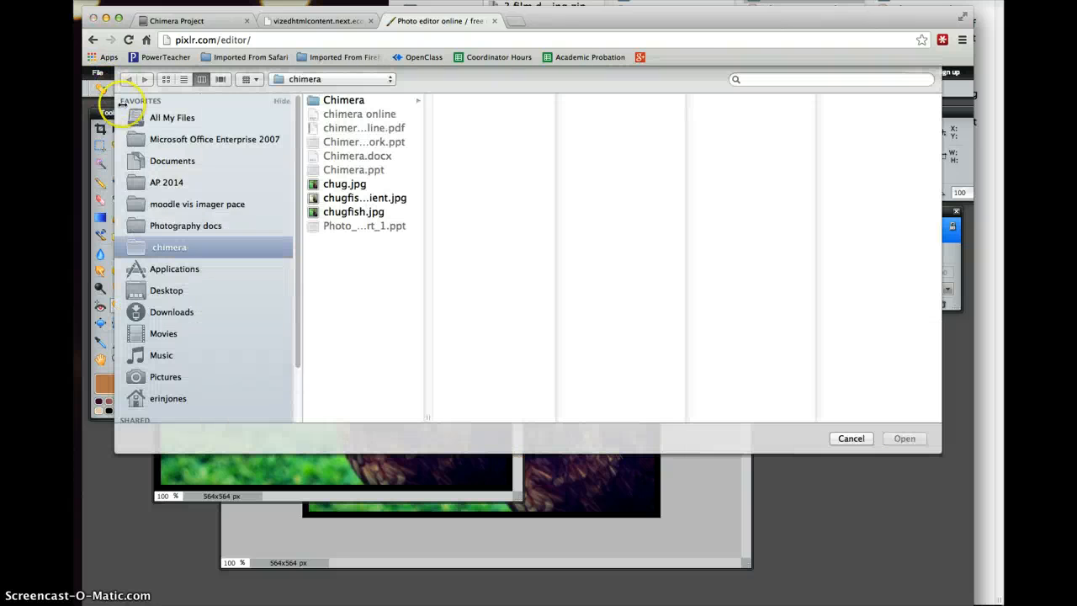
pyautogui.click(358, 212)
pyautogui.click(903, 438)
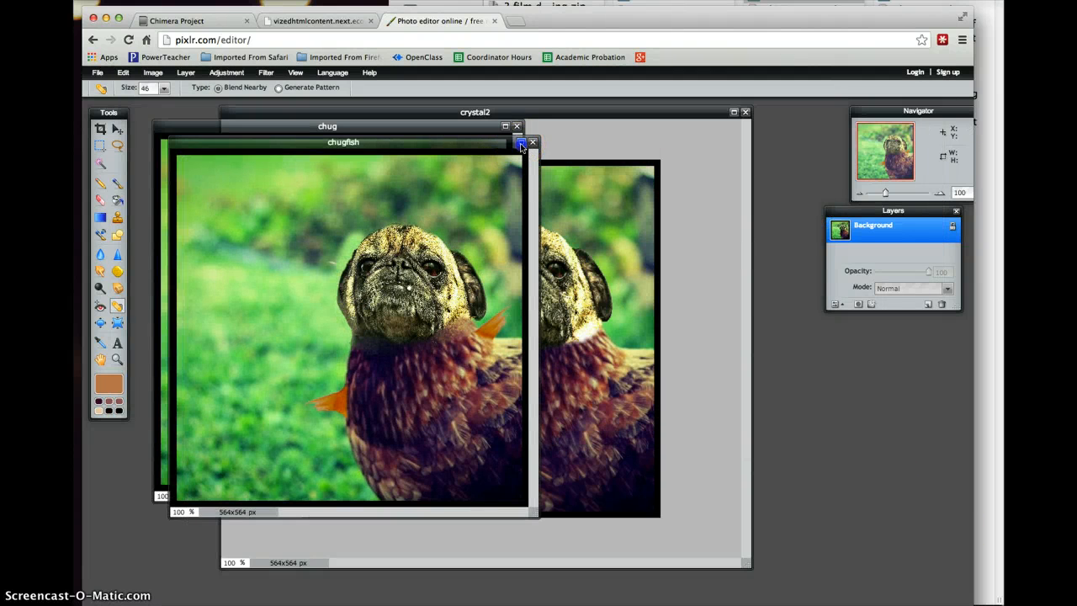
pyautogui.click(521, 142)
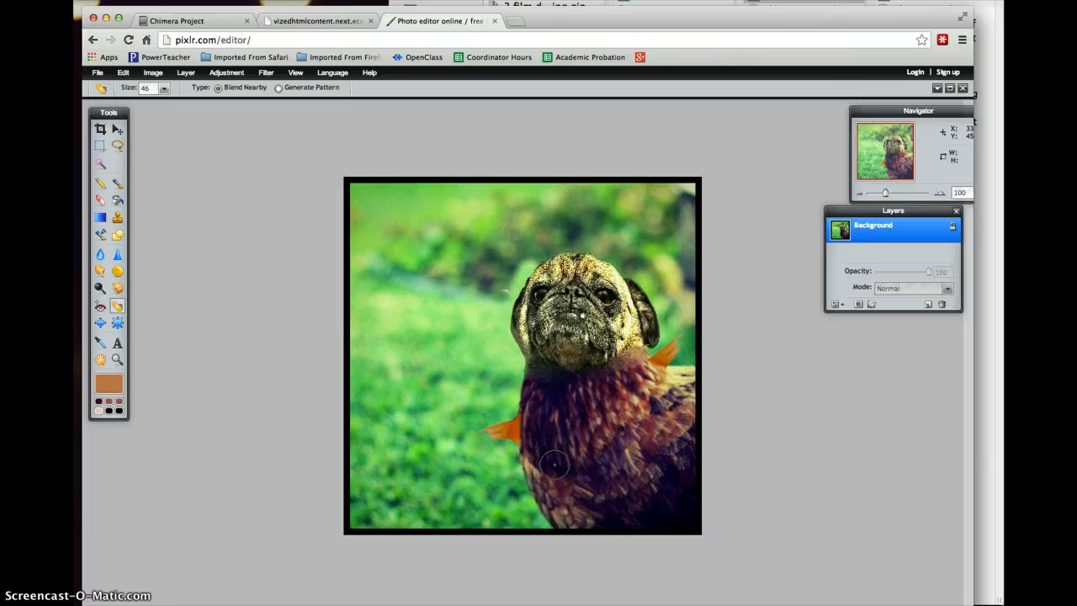
pyautogui.moveTo(554, 464)
pyautogui.mouseDown()
pyautogui.moveTo(540, 428)
pyautogui.moveTo(504, 436)
pyautogui.moveTo(516, 404)
pyautogui.moveTo(574, 449)
pyautogui.mouseUp()
pyautogui.moveTo(574, 450)
pyautogui.mouseDown()
pyautogui.moveTo(506, 412)
pyautogui.moveTo(489, 444)
pyautogui.moveTo(549, 448)
pyautogui.moveTo(671, 407)
pyautogui.moveTo(675, 365)
pyautogui.moveTo(668, 468)
pyautogui.mouseUp()
pyautogui.click(96, 72)
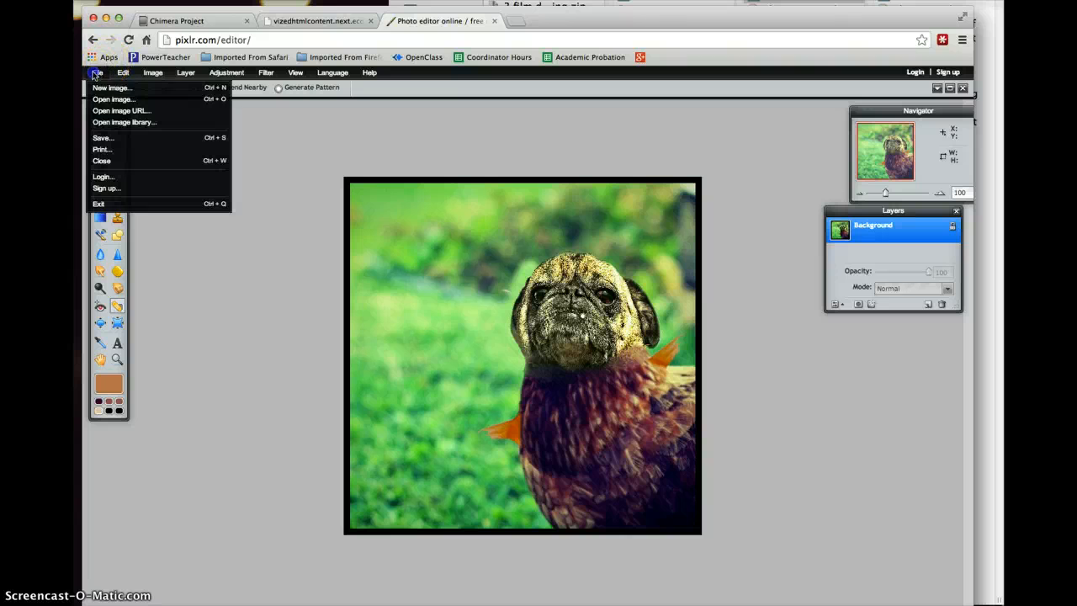
pyautogui.moveTo(96, 74); pyautogui.dragTo(110, 100)
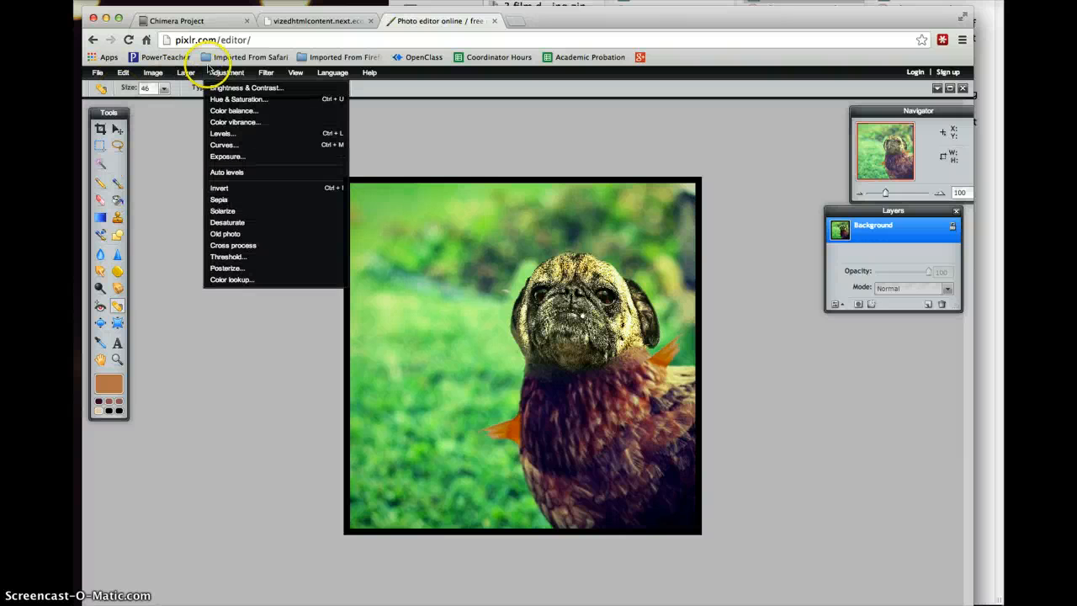
# - Apply the Old photo adjustment to the chugfish image
pyautogui.moveTo(266, 74)
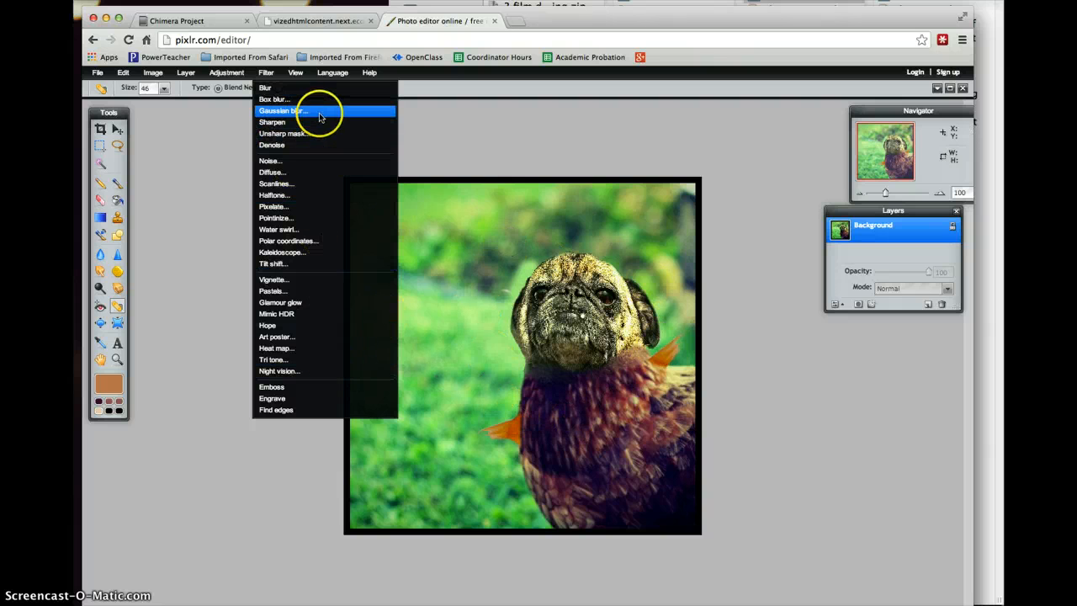
pyautogui.click(226, 73)
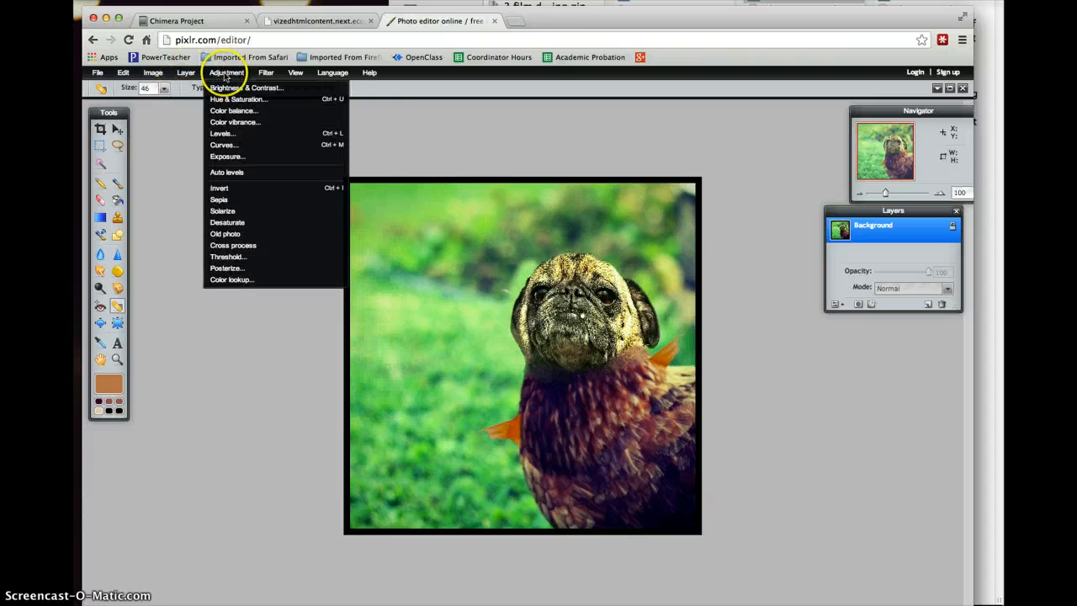
pyautogui.click(271, 233)
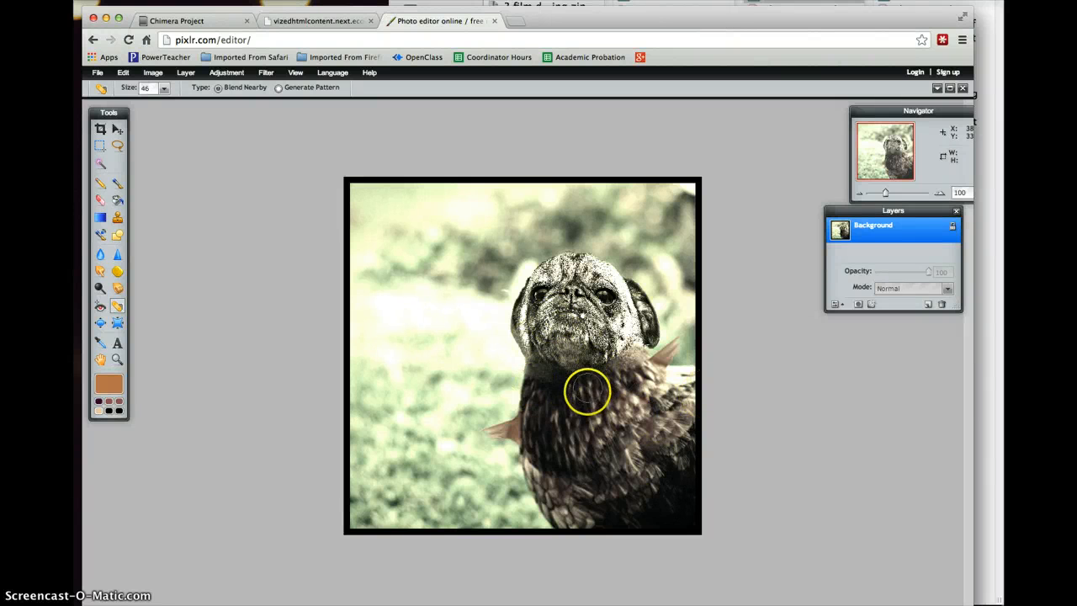
pyautogui.click(587, 391)
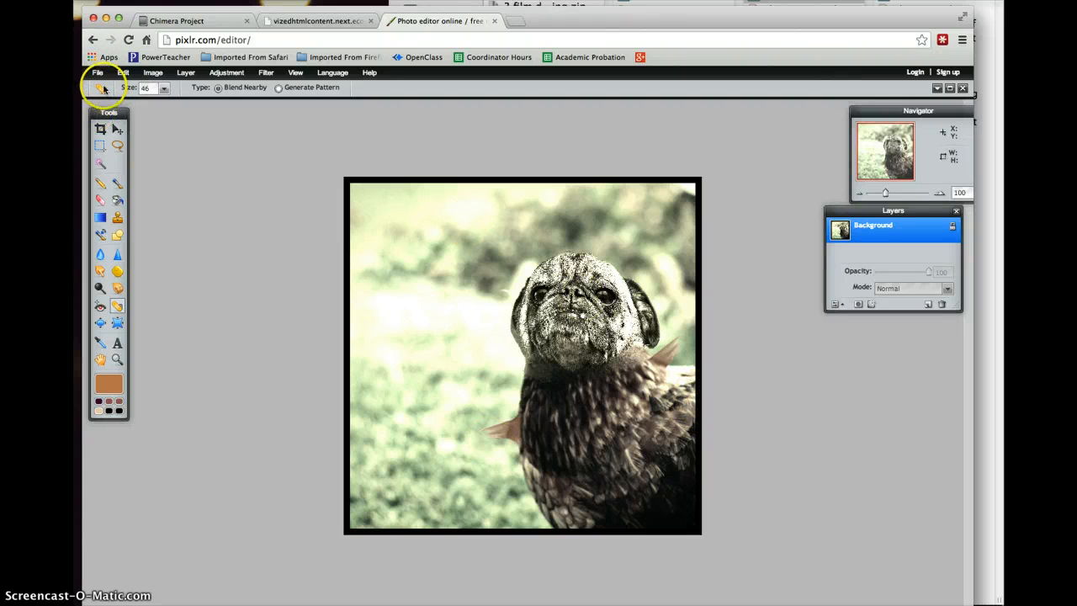
# - View the save settings for the adjusted chugfish image and close them without saving
pyautogui.click(98, 72)
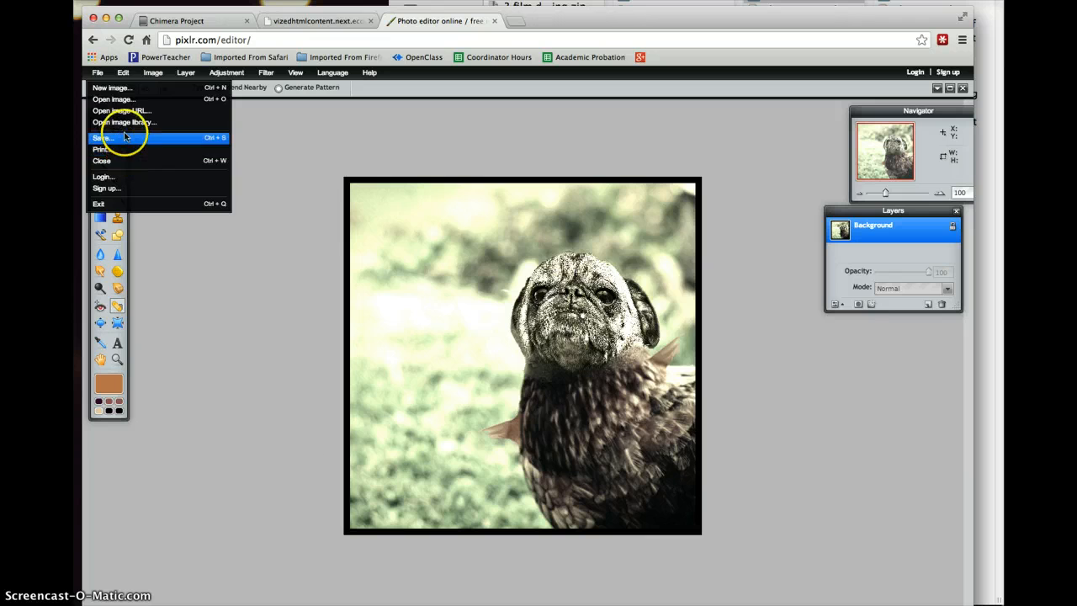
pyautogui.click(126, 137)
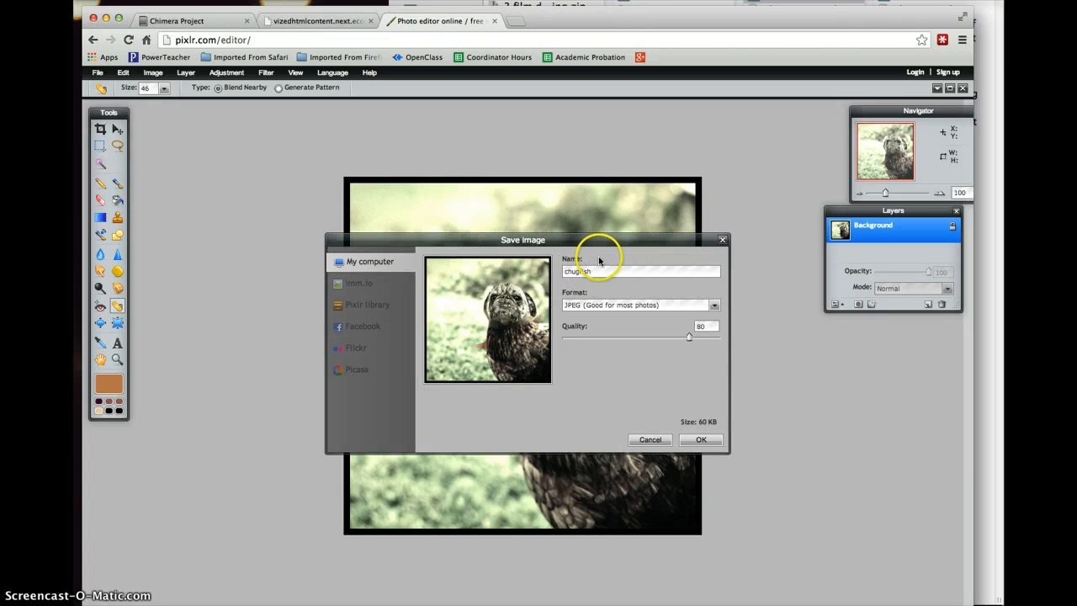
pyautogui.click(721, 240)
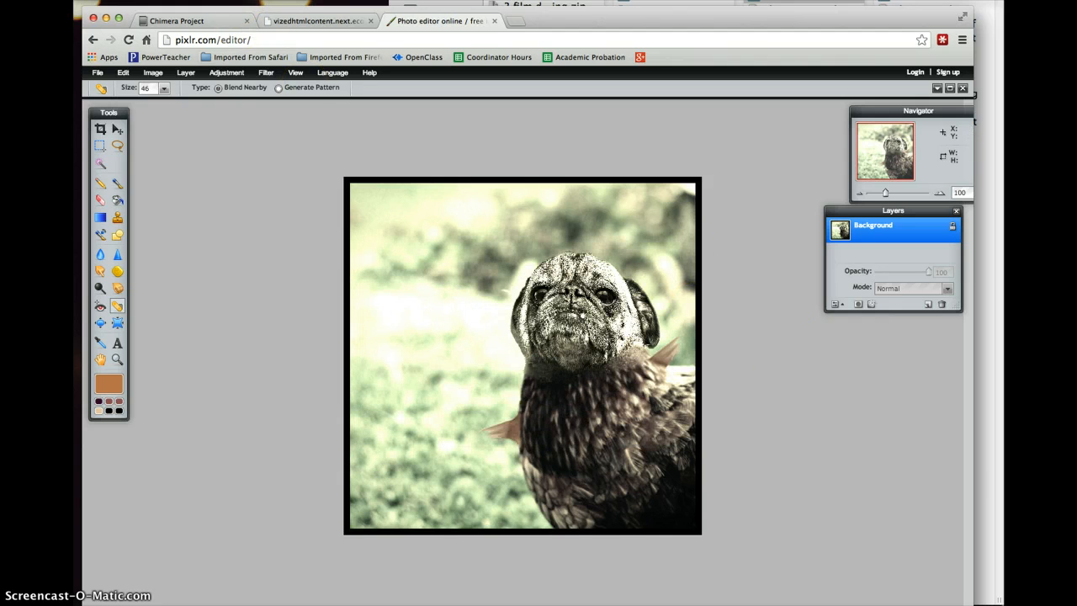